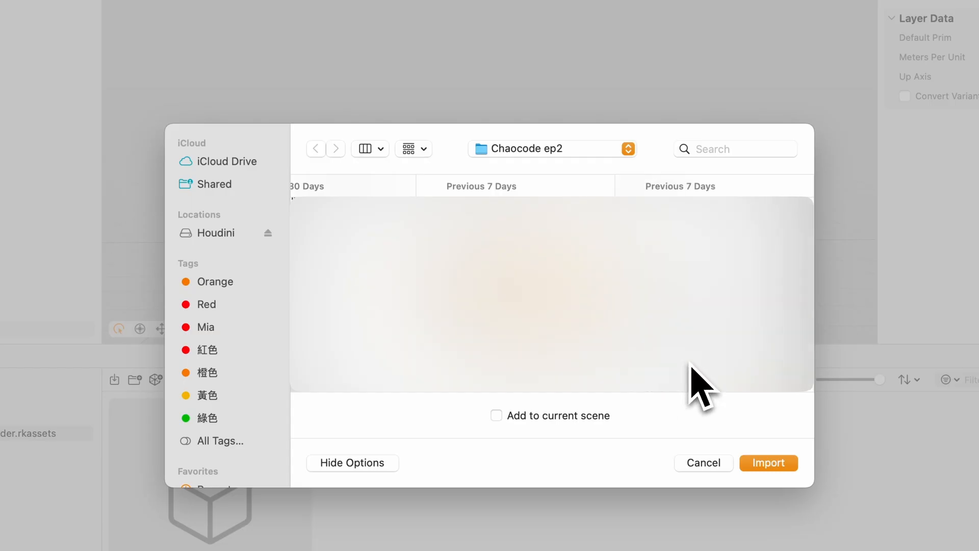
Import Plane.usdz into the project and add it to the scene
{"action": "left_click", "coordinate": [673, 338]}
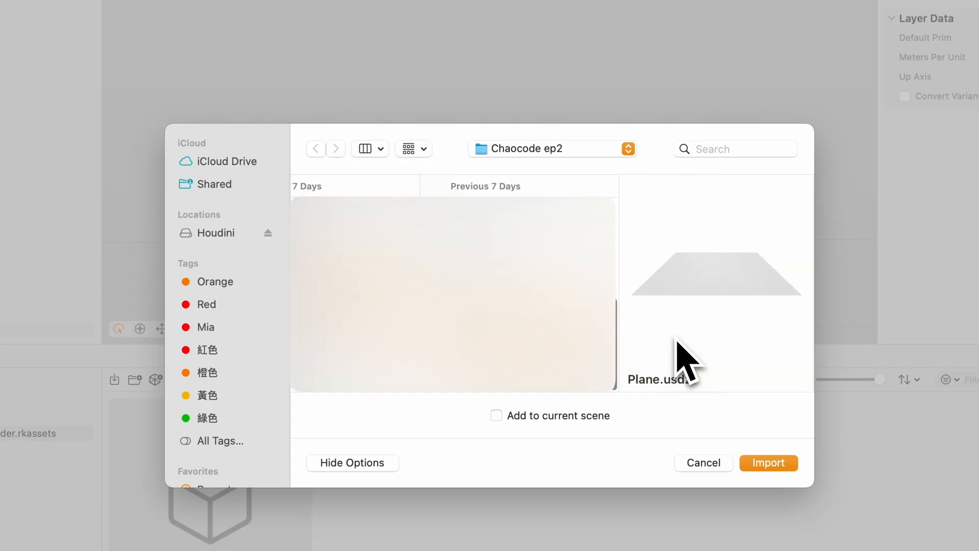
{"action": "left_click", "coordinate": [768, 463]}
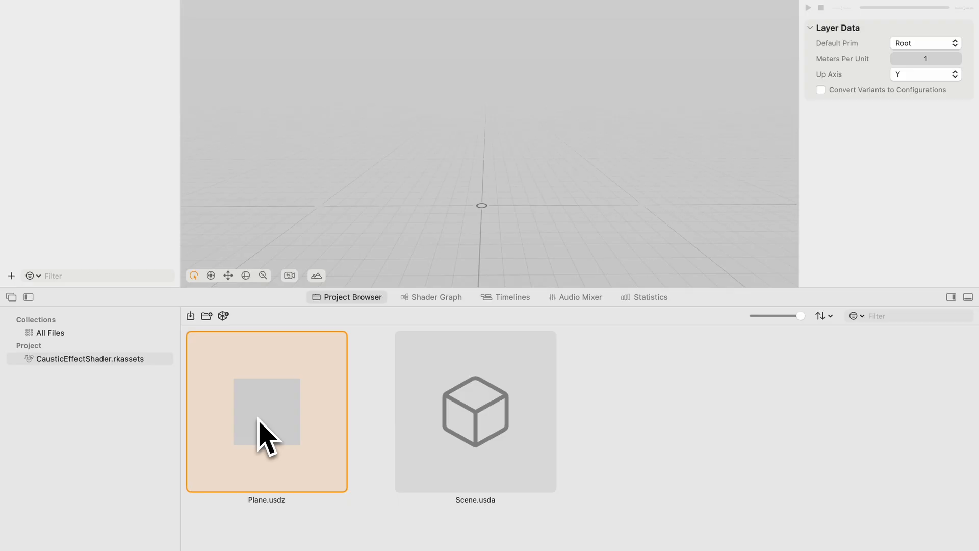
{"action": "left_click_drag", "start_coordinate": [266, 438], "coordinate": [96, 230]}
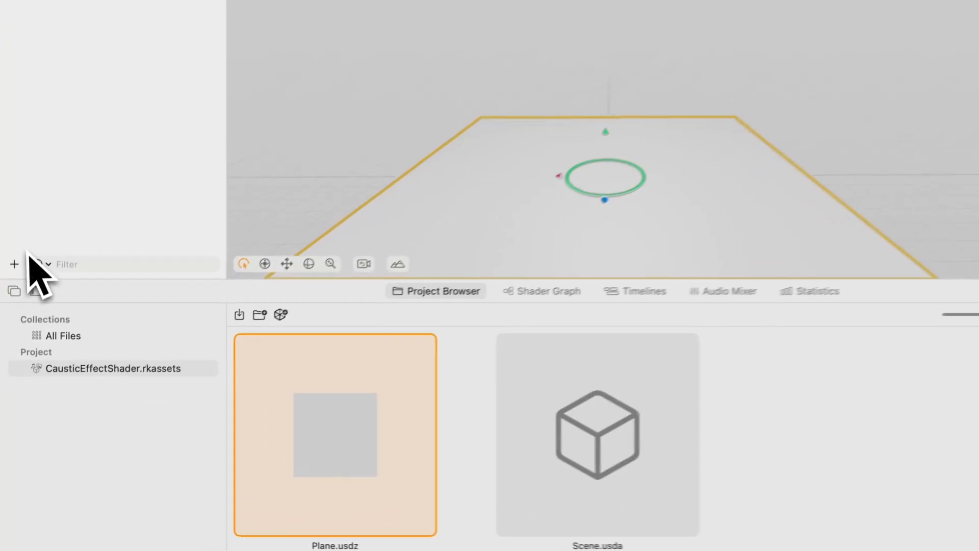
Create a Shader Graph material in the scene and rename it CausticEffect_Material
{"action": "left_click", "coordinate": [11, 311]}
{"action": "mouse_move", "coordinate": [57, 428]}
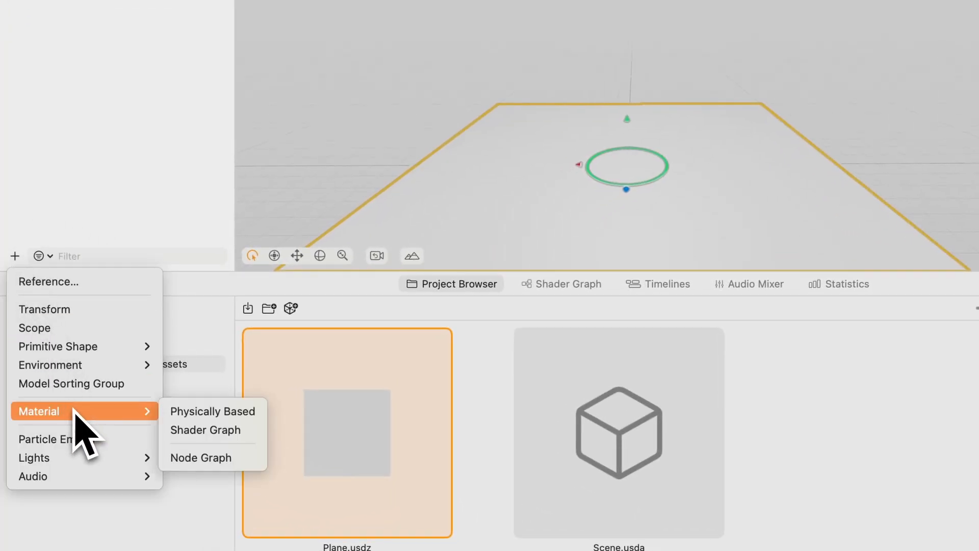
{"action": "left_click", "coordinate": [178, 431]}
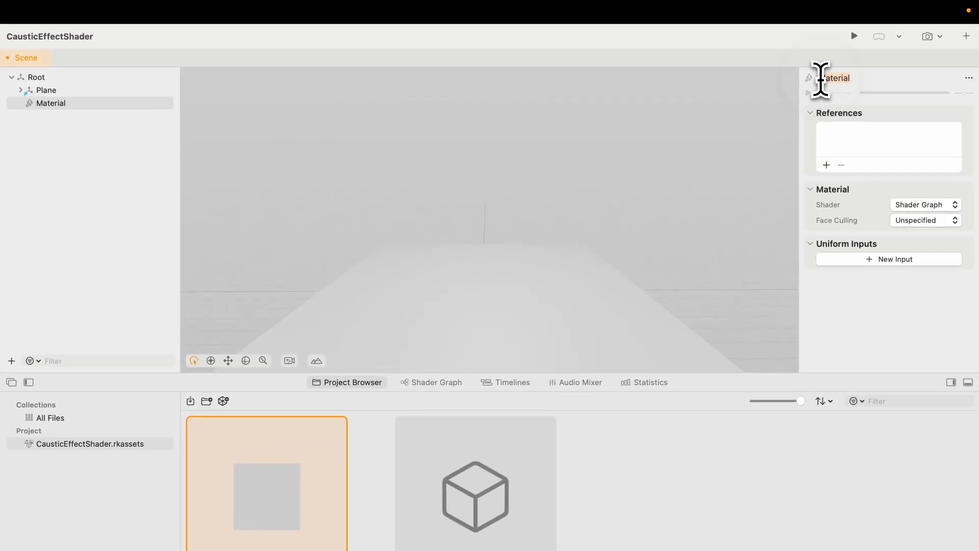
{"action": "left_click", "coordinate": [821, 78]}
{"action": "type", "text": "CausticEffect_"}
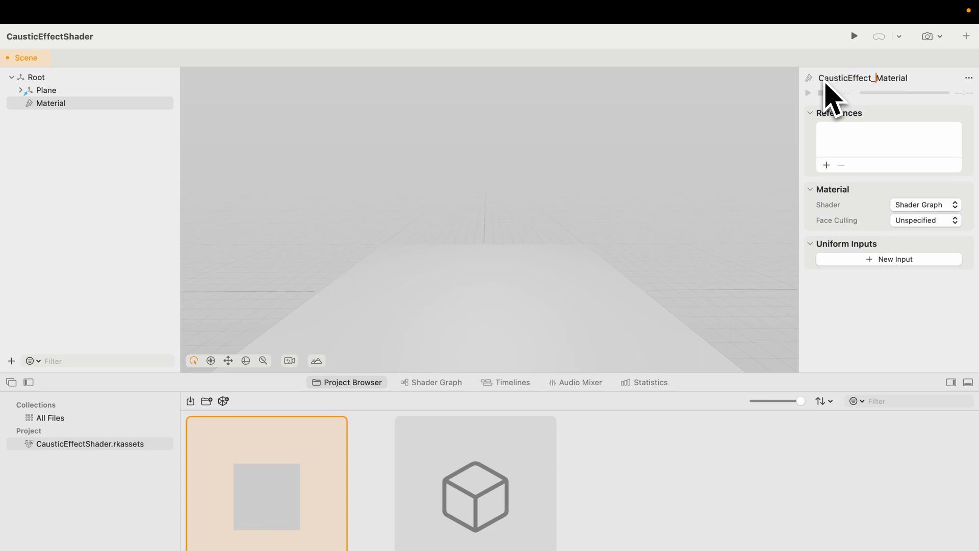
{"action": "key", "text": "Return"}
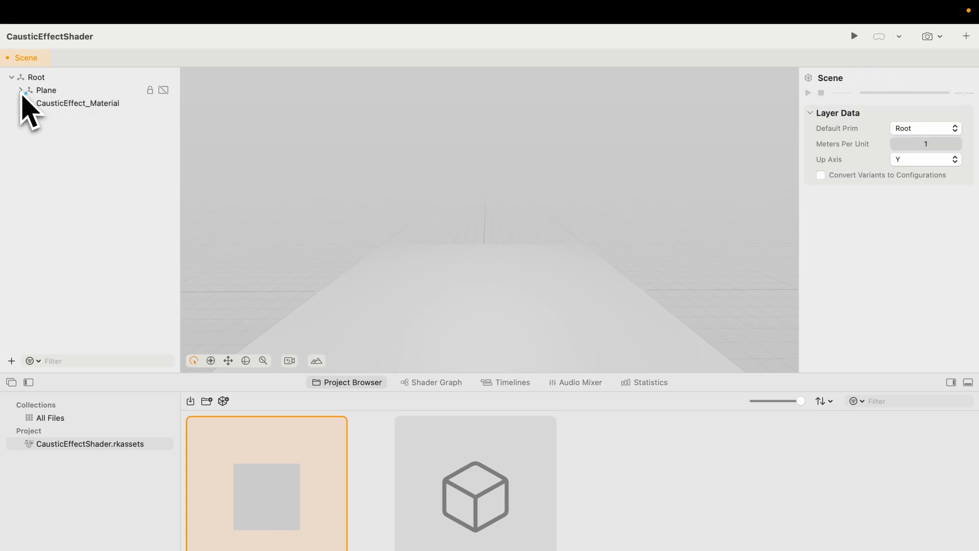
Bind the Plane mesh nested under the imported Plane to Root/CausticEffect_Material
{"action": "left_click", "coordinate": [55, 105]}
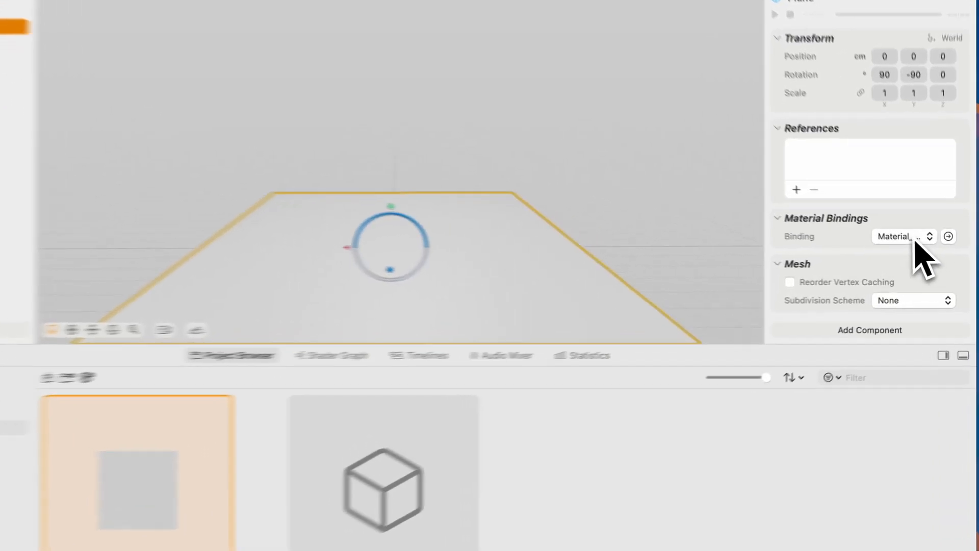
{"action": "left_click", "coordinate": [921, 281]}
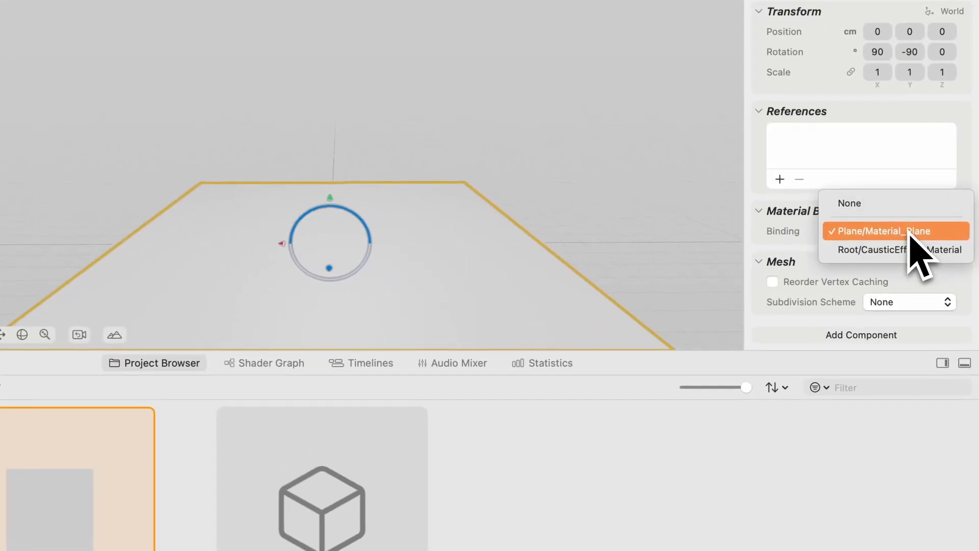
{"action": "left_click", "coordinate": [908, 250]}
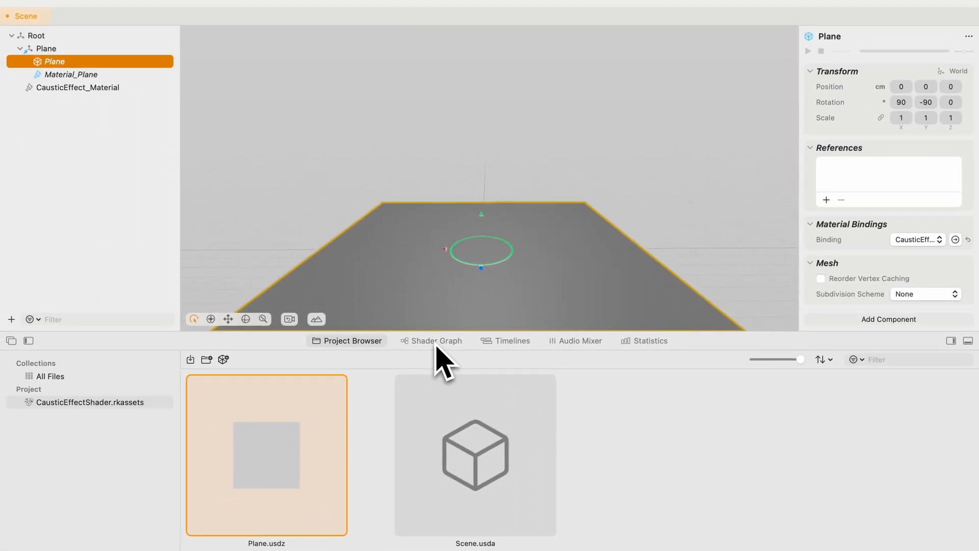
Open the node graph of CausticEffect_Material in the Shader Graph editor
{"action": "left_click", "coordinate": [437, 342]}
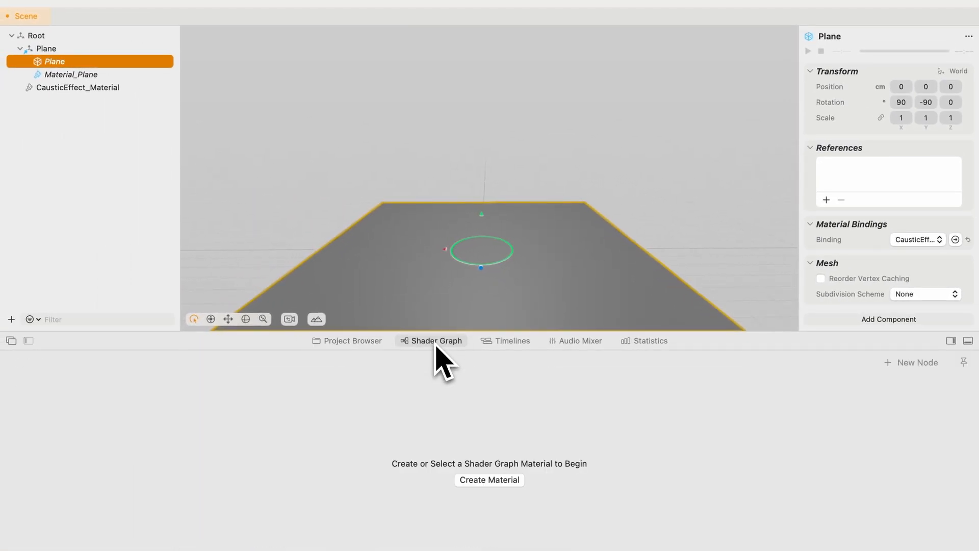
{"action": "left_click", "coordinate": [83, 87]}
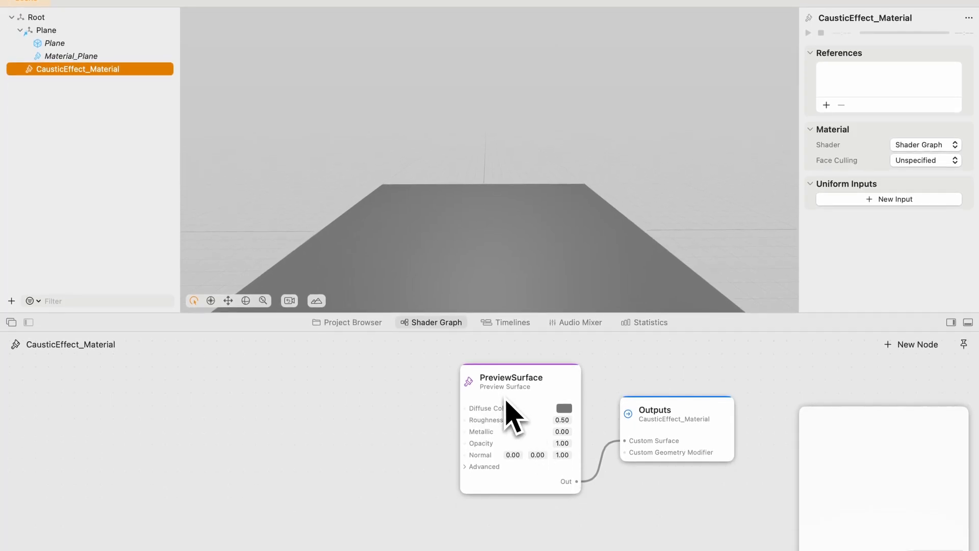
{"action": "scroll", "coordinate": [505, 418], "scroll_direction": "right", "scroll_amount": 2}
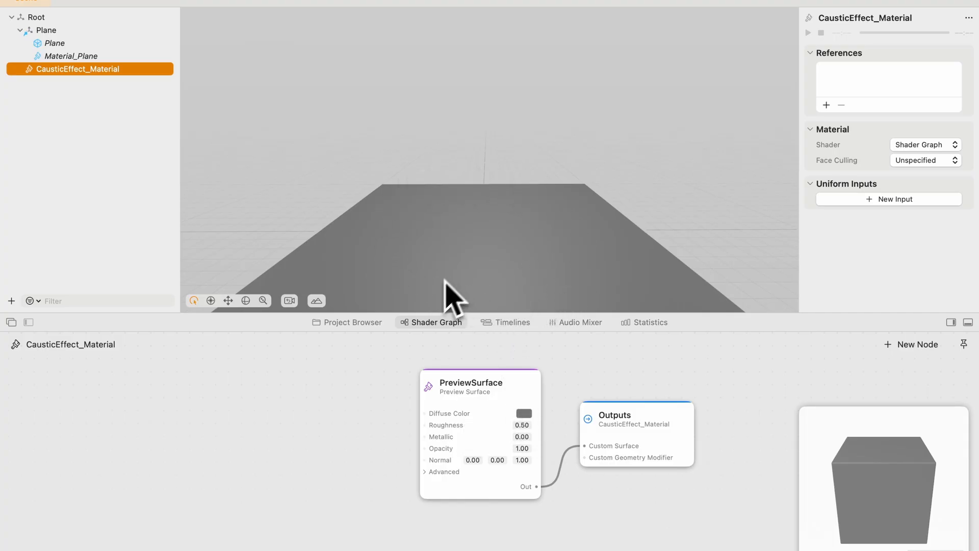
{"action": "left_click", "coordinate": [352, 378]}
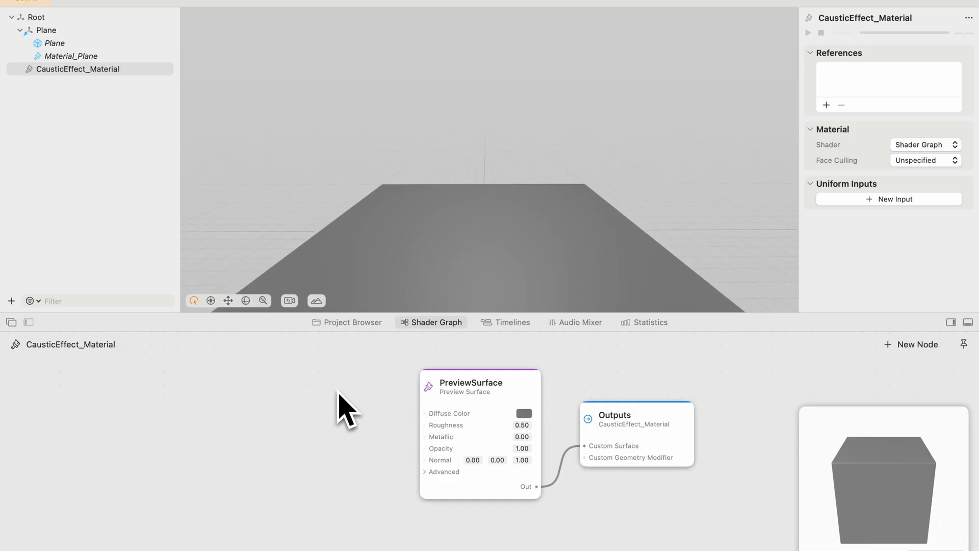
Add a Worley Noise 3D node before PreviewSurface and try to connect its output directly to Diffuse Color
{"action": "double_click", "coordinate": [338, 396]}
{"action": "type", "text": "worle"}
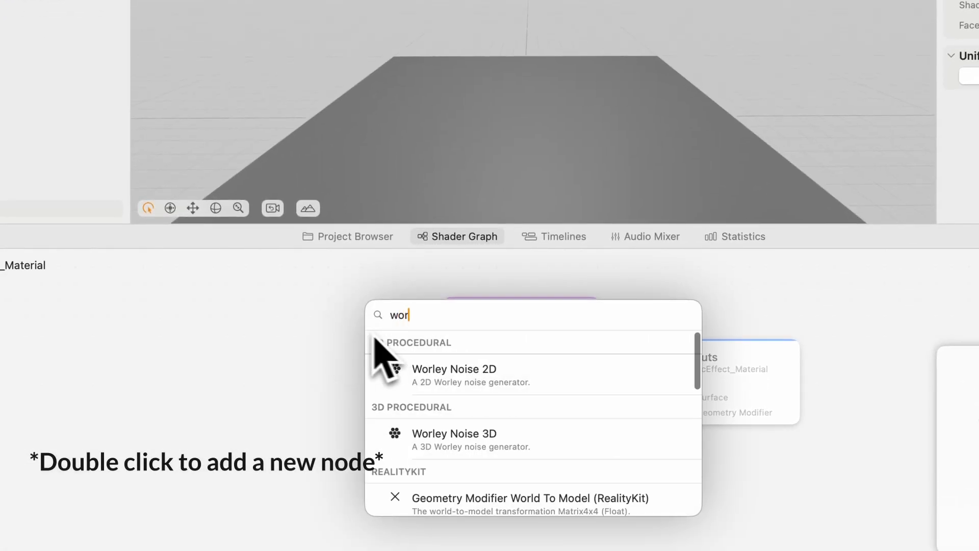
{"action": "left_click", "coordinate": [536, 440]}
{"action": "left_click_drag", "start_coordinate": [440, 340], "coordinate": [304, 313]}
{"action": "left_click_drag", "start_coordinate": [329, 351], "coordinate": [454, 356]}
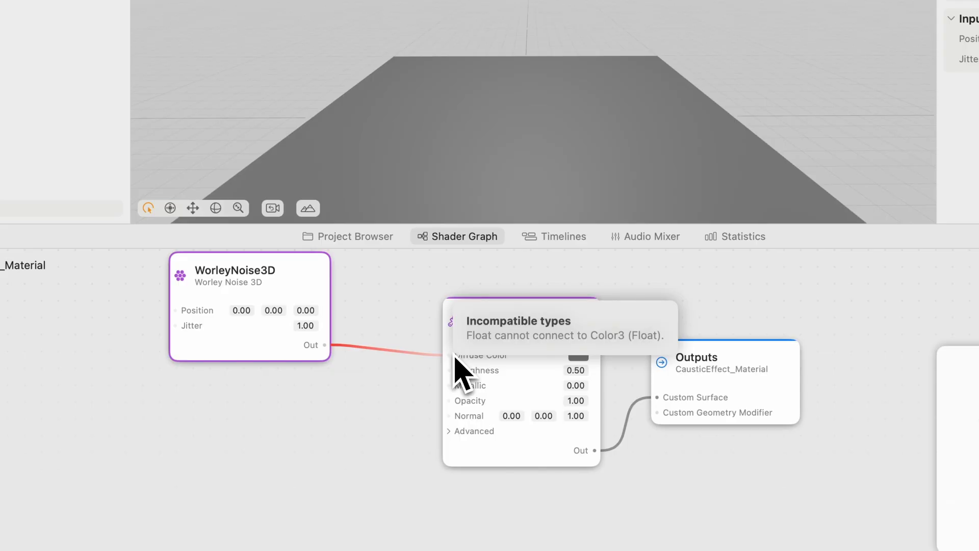
{"action": "left_click_drag", "start_coordinate": [449, 358], "coordinate": [382, 342]}
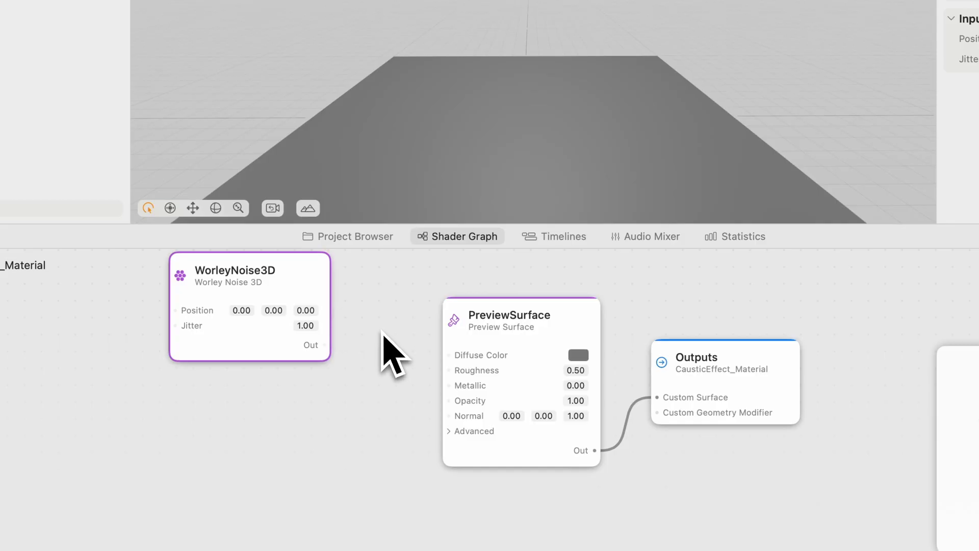
Insert a Convert node of type float to color3f between WorleyNoise3D's output and PreviewSurface's Diffuse Color, spacing the nodes apart
{"action": "type", "text": "con"}
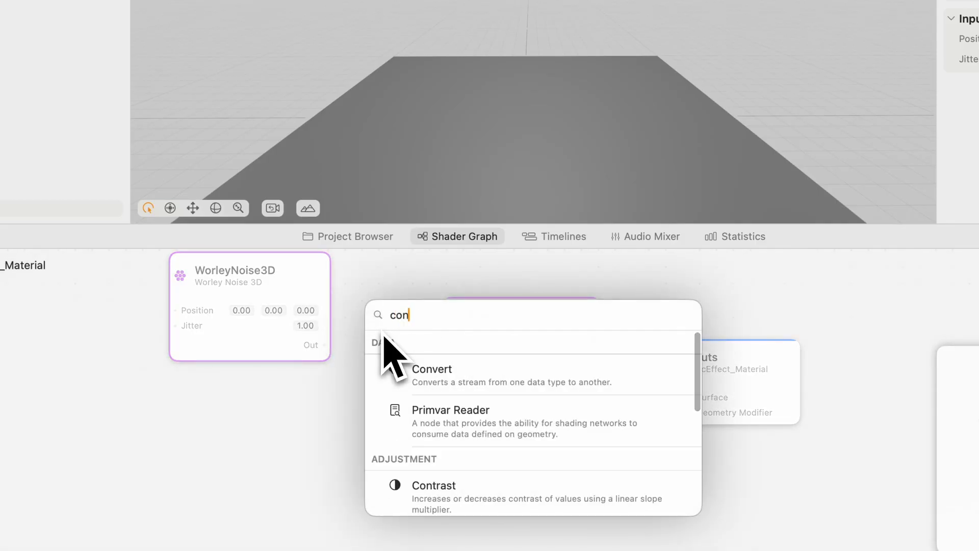
{"action": "left_click", "coordinate": [439, 381]}
{"action": "left_click_drag", "start_coordinate": [435, 331], "coordinate": [452, 359]}
{"action": "left_click_drag", "start_coordinate": [398, 373], "coordinate": [299, 328]}
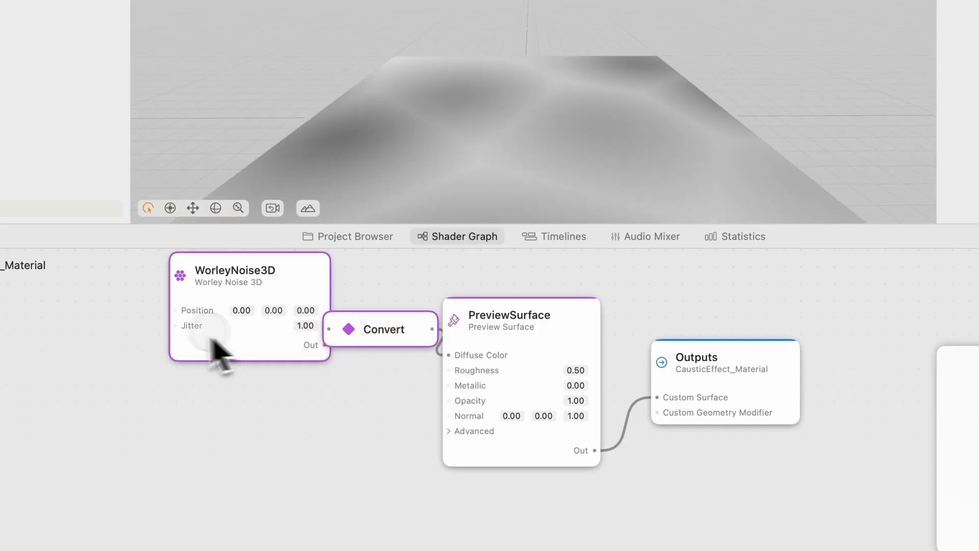
{"action": "left_click_drag", "start_coordinate": [219, 334], "coordinate": [139, 334]}
{"action": "left_click", "coordinate": [264, 362]}
{"action": "left_click_drag", "start_coordinate": [289, 343], "coordinate": [325, 354]}
{"action": "left_click", "coordinate": [922, 142]}
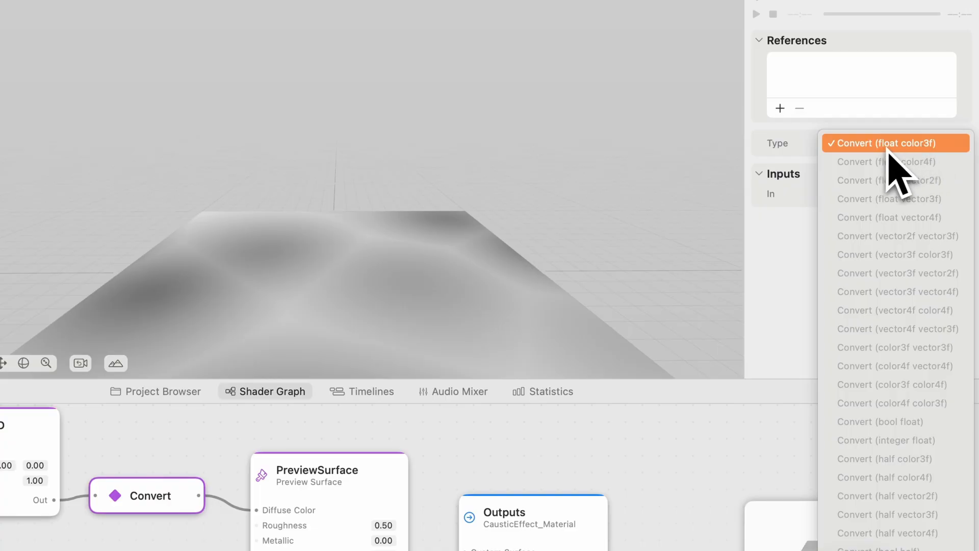
{"action": "left_click", "coordinate": [920, 148]}
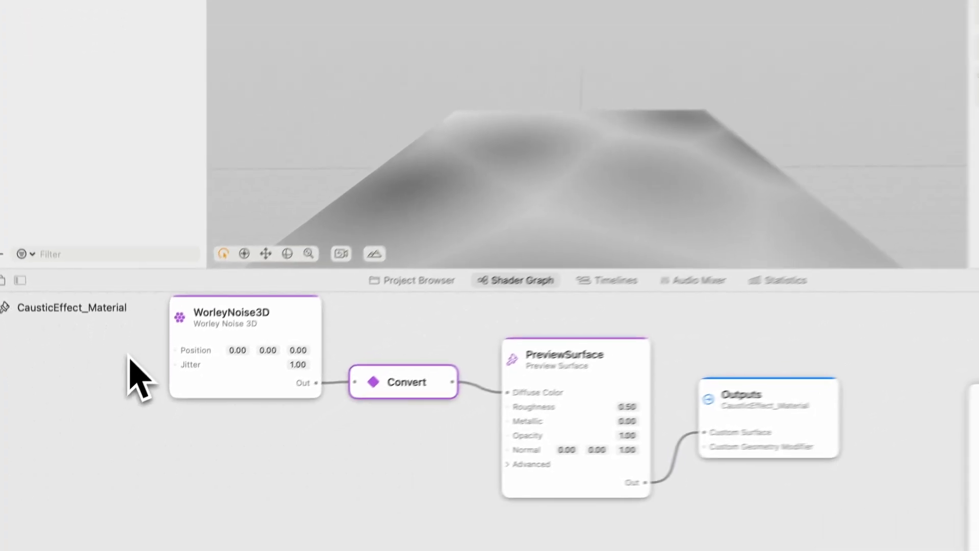
Add a Position node and connect it to the Position input of WorleyNoise3D
{"action": "double_click", "coordinate": [117, 395]}
{"action": "type", "text": "p"}
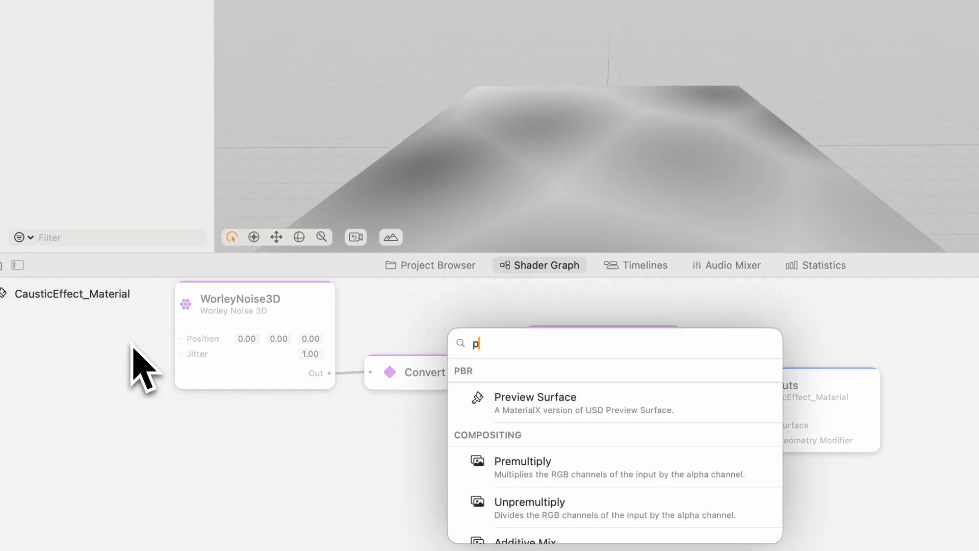
{"action": "type", "text": "osi"}
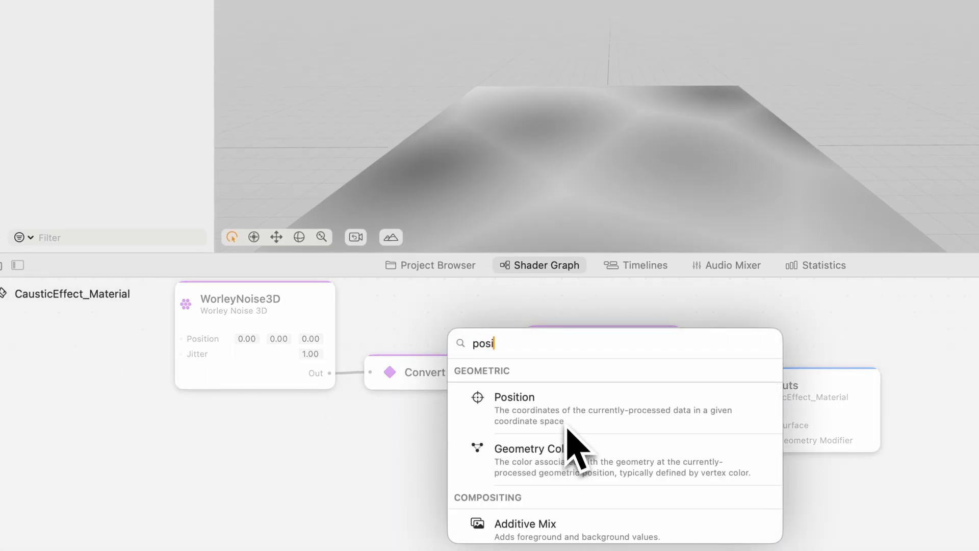
{"action": "left_click", "coordinate": [566, 422]}
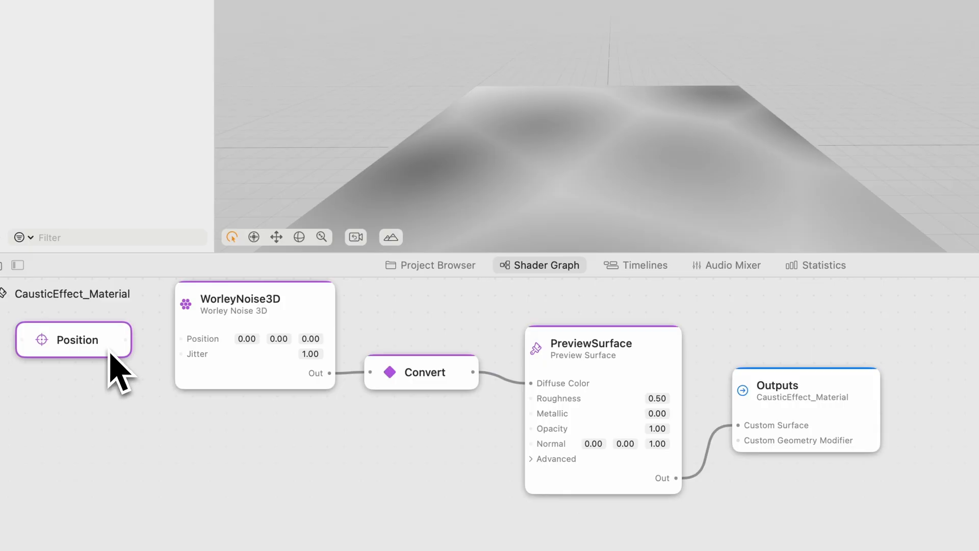
{"action": "left_click_drag", "start_coordinate": [126, 341], "coordinate": [170, 356]}
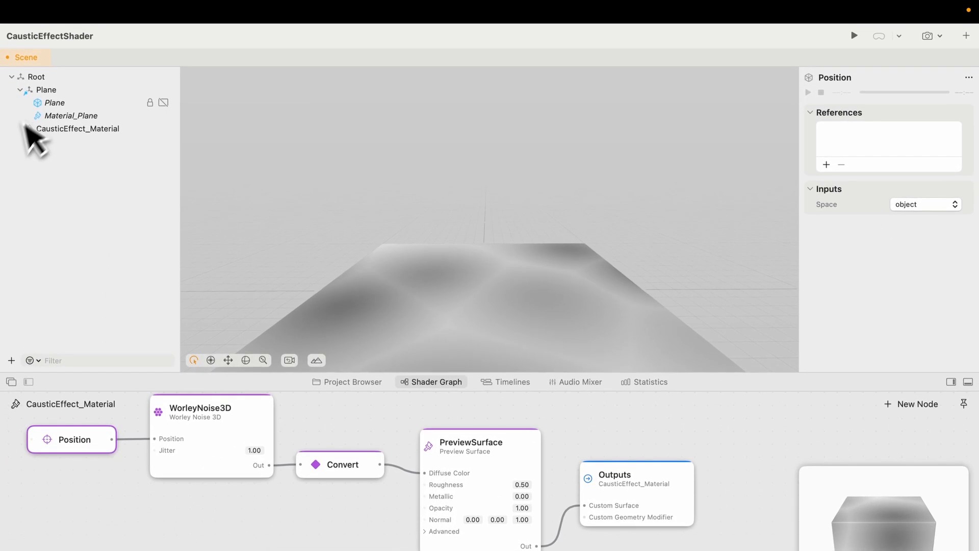
Set the parent Plane's scale uniformly to 2 on all axes
{"action": "left_click", "coordinate": [50, 78]}
{"action": "left_click_drag", "start_coordinate": [908, 159], "coordinate": [819, 158]}
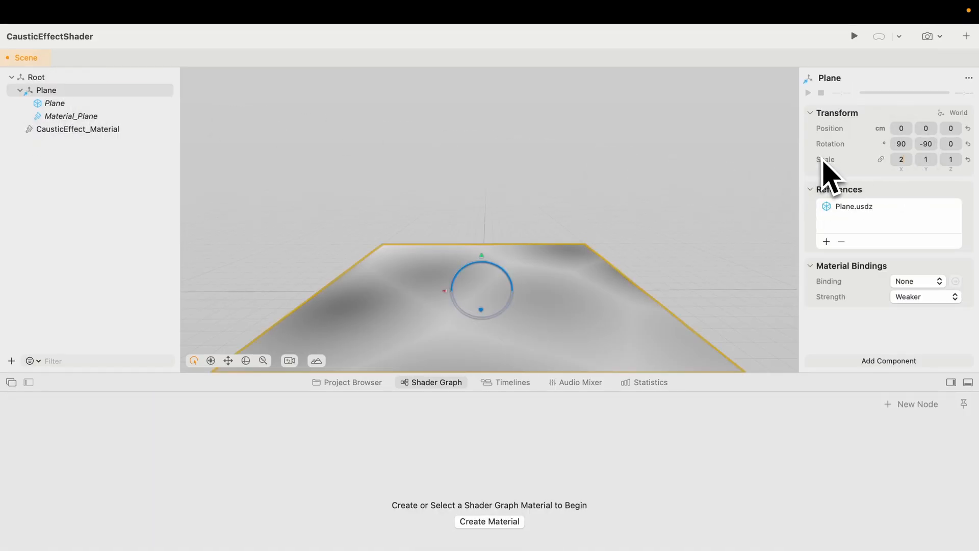
{"action": "type", "text": "2"}
{"action": "key", "text": "Return"}
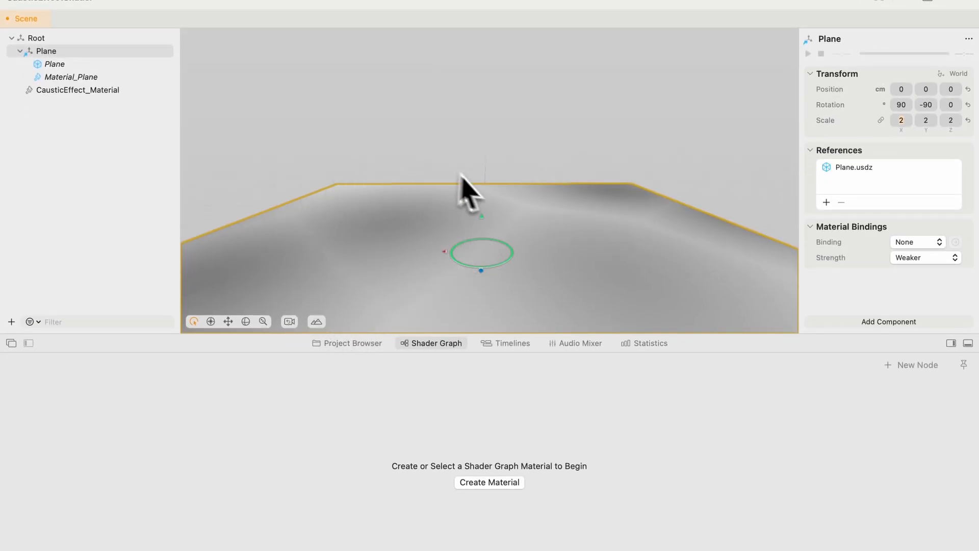
Set the coordinate space of the Position node in CausticEffect_Material to world
{"action": "left_click", "coordinate": [95, 91]}
{"action": "left_click", "coordinate": [87, 401]}
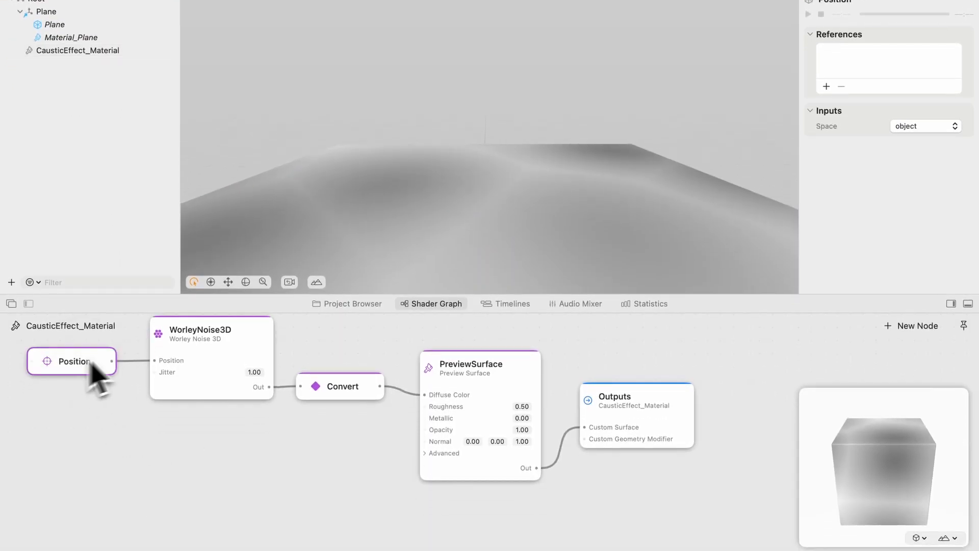
{"action": "left_click", "coordinate": [918, 126]}
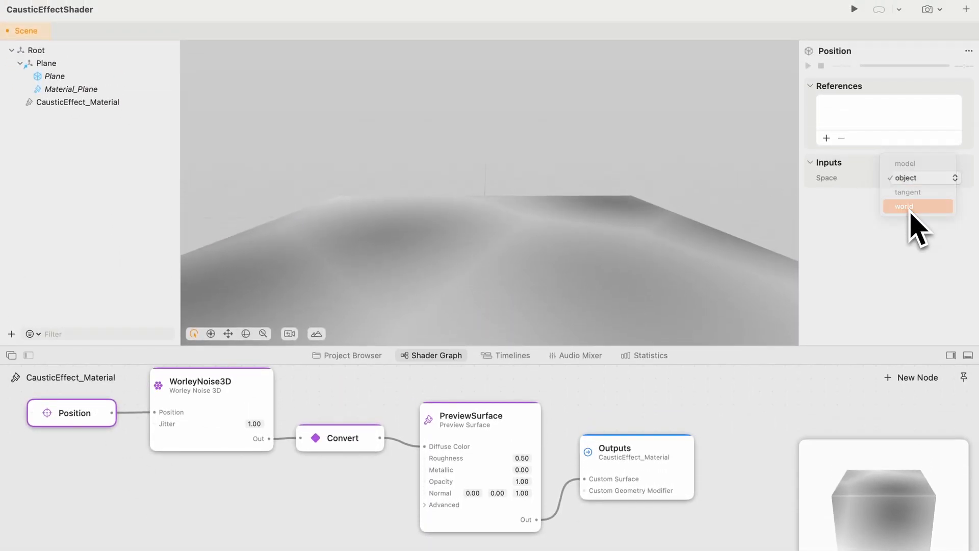
{"action": "left_click", "coordinate": [911, 213]}
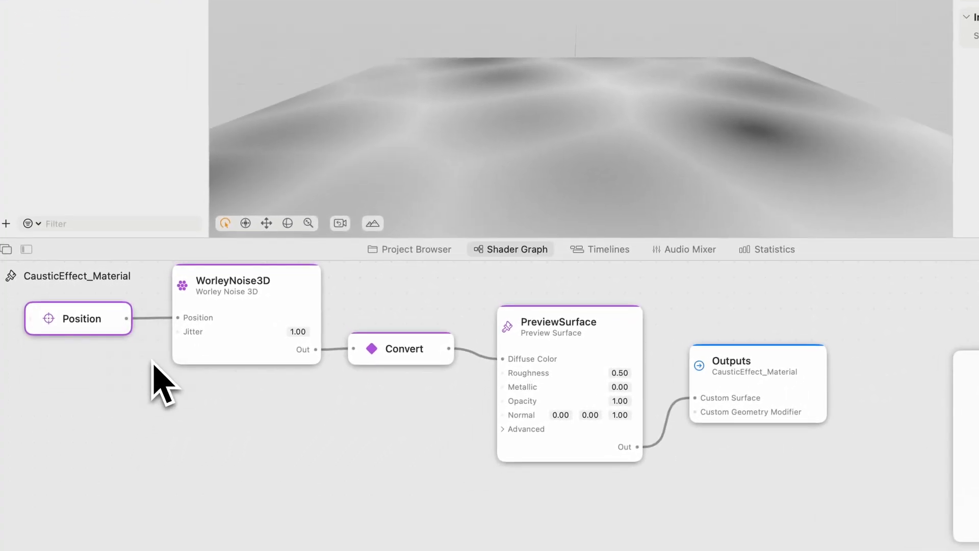
Add a Multiply node and a constant Float node below the Position node
{"action": "double_click", "coordinate": [132, 423]}
{"action": "type", "text": "mu"}
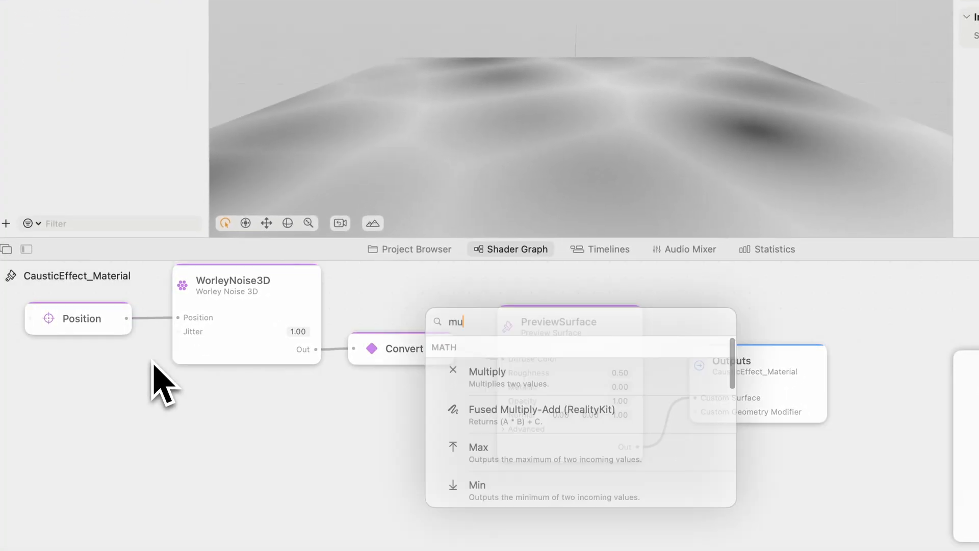
{"action": "left_click", "coordinate": [541, 380]}
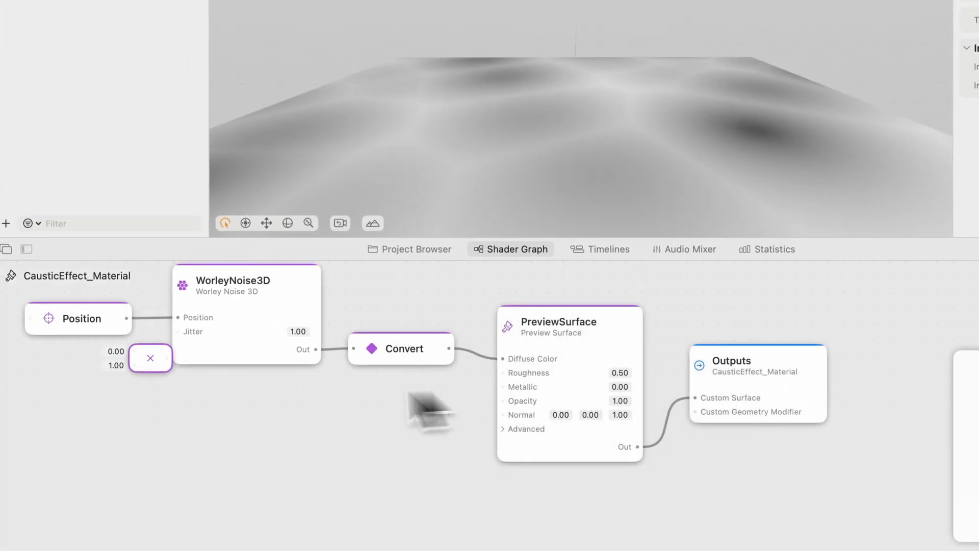
{"action": "double_click", "coordinate": [70, 389]}
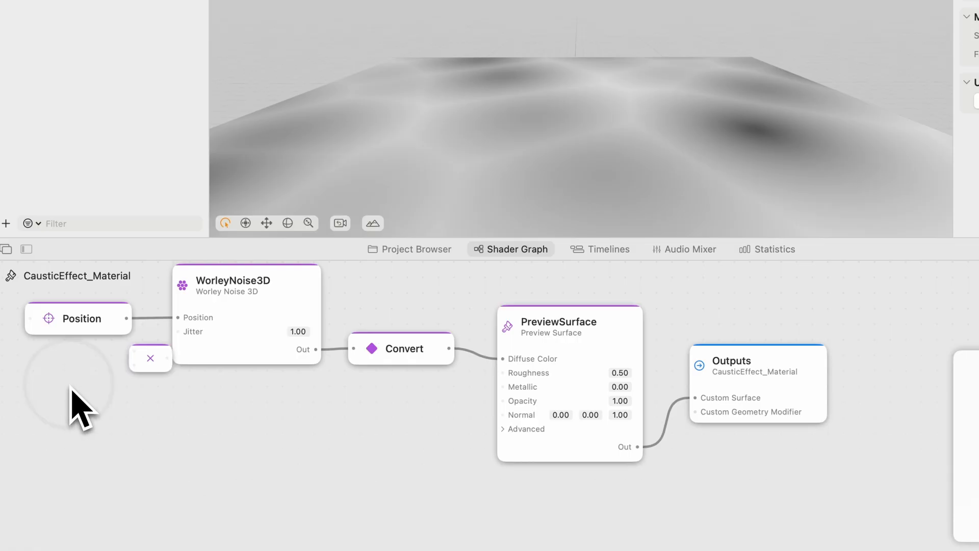
{"action": "type", "text": "float"}
{"action": "left_click", "coordinate": [497, 395]}
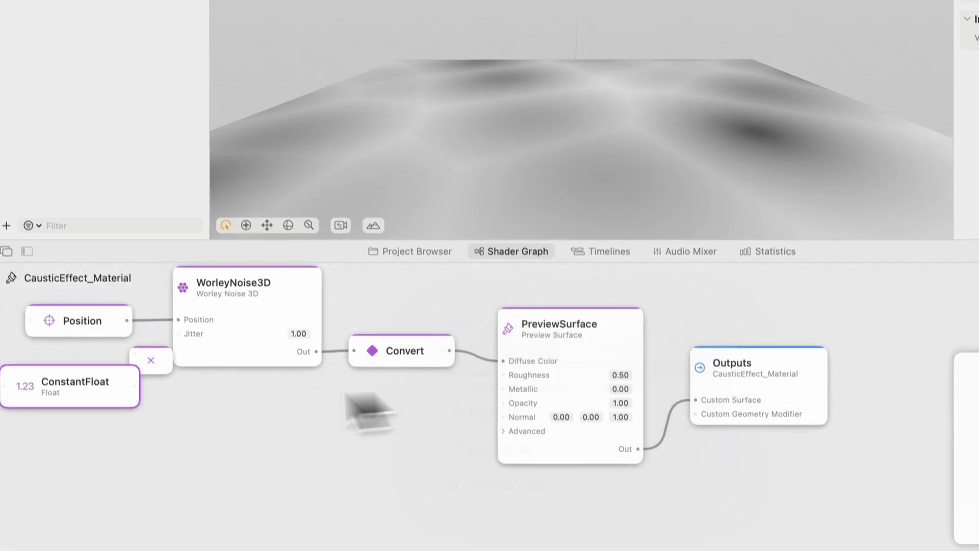
Feed Position and ConstantFloat into the Multiply node and connect its output to WorleyNoise3D's Position input
{"action": "left_click_drag", "start_coordinate": [91, 415], "coordinate": [142, 400]}
{"action": "left_click_drag", "start_coordinate": [134, 353], "coordinate": [143, 386]}
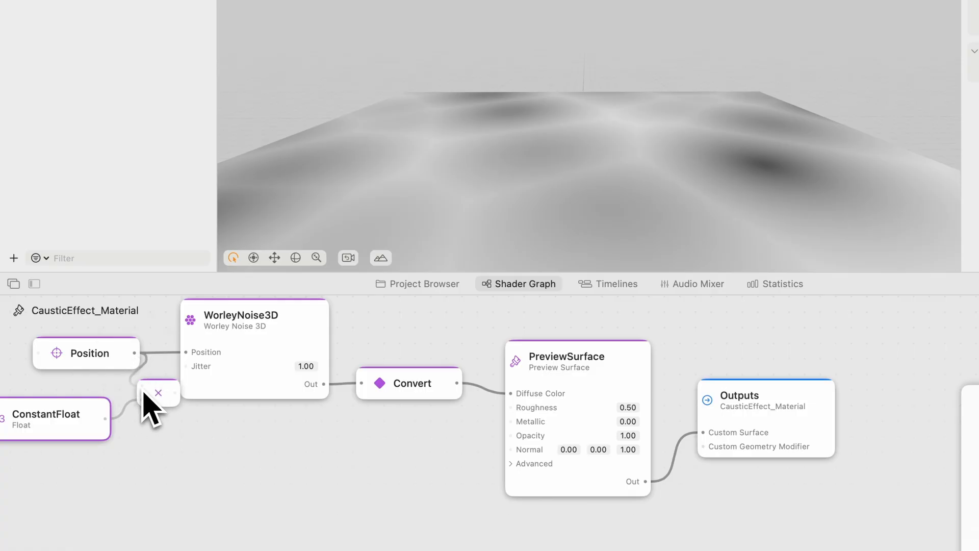
{"action": "scroll", "coordinate": [190, 357], "scroll_direction": "left", "scroll_amount": 4}
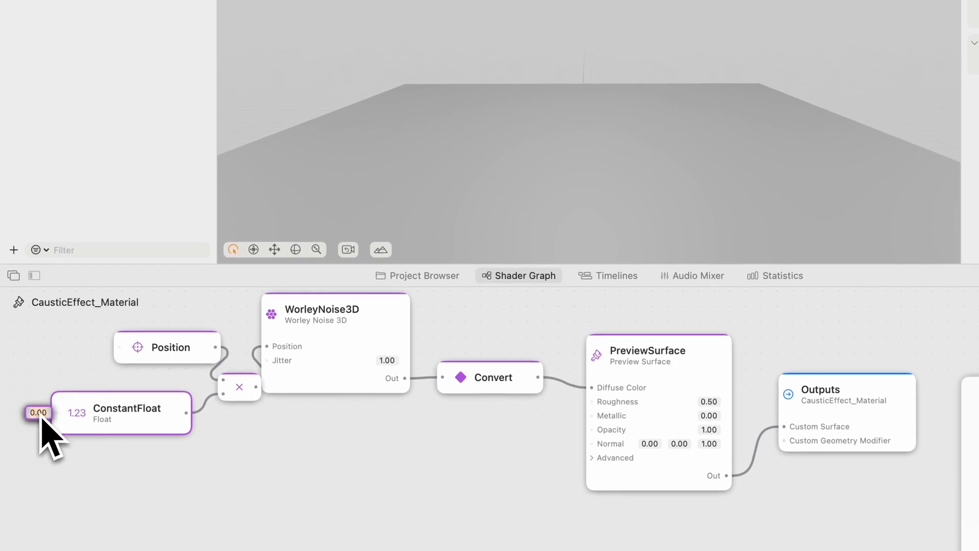
Set the ConstantFloat node's value to 2 and rename the node Density
{"action": "key", "text": "Return"}
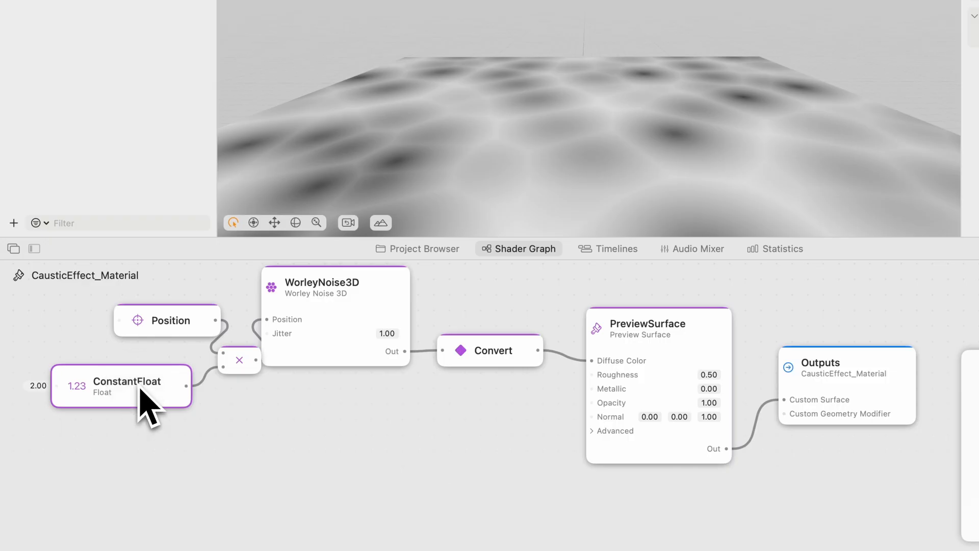
{"action": "double_click", "coordinate": [126, 408]}
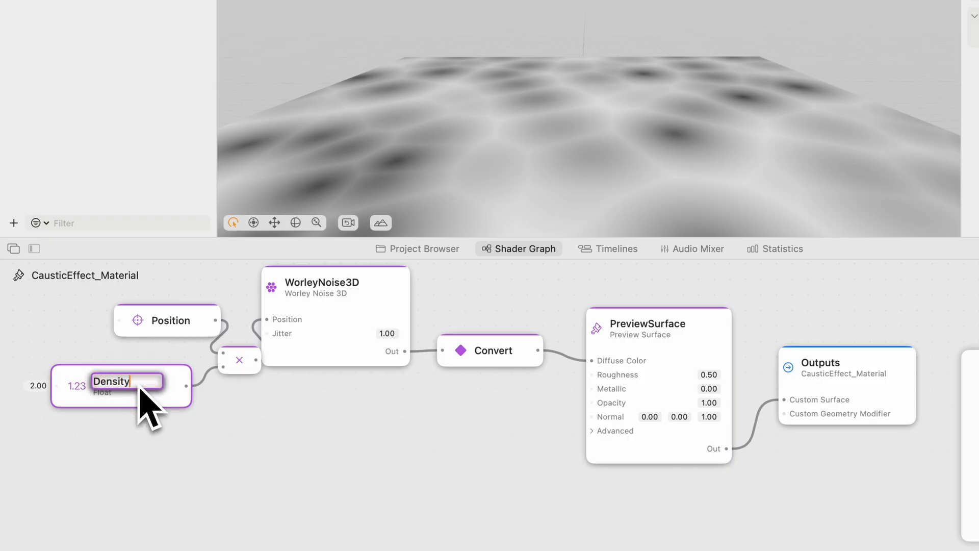
{"action": "type", "text": "Density"}
{"action": "key", "text": "Return"}
Promote Density to a uniform input and space out the Position, Density and Multiply nodes before WorleyNoise3D
{"action": "right_click", "coordinate": [122, 377]}
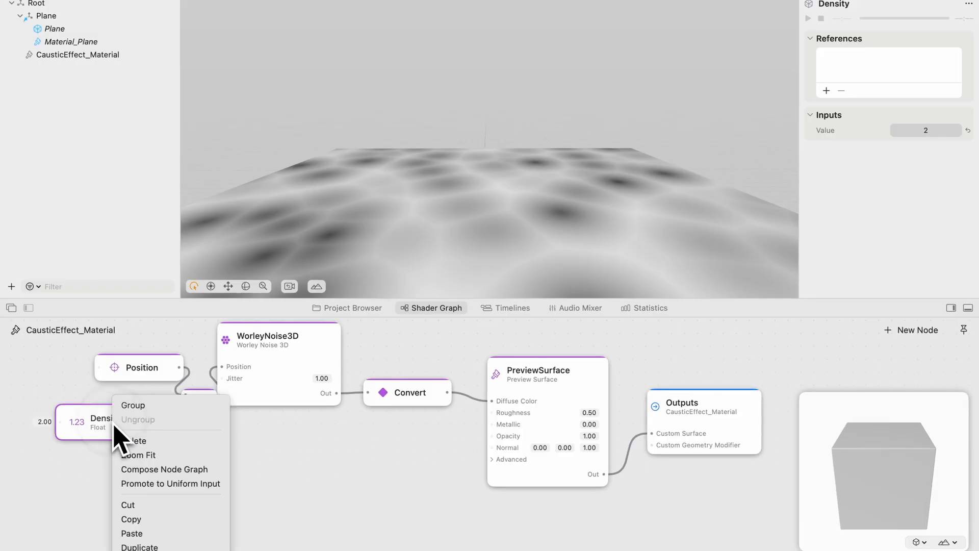
{"action": "left_click", "coordinate": [145, 485]}
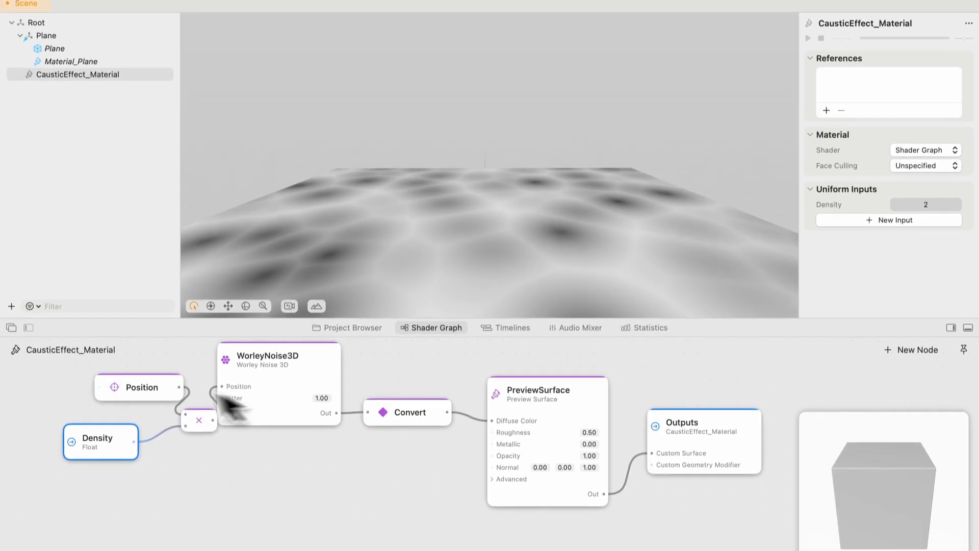
{"action": "left_click_drag", "start_coordinate": [136, 410], "coordinate": [107, 410]}
{"action": "left_click_drag", "start_coordinate": [201, 416], "coordinate": [183, 415]}
{"action": "left_click_drag", "start_coordinate": [134, 393], "coordinate": [118, 394]}
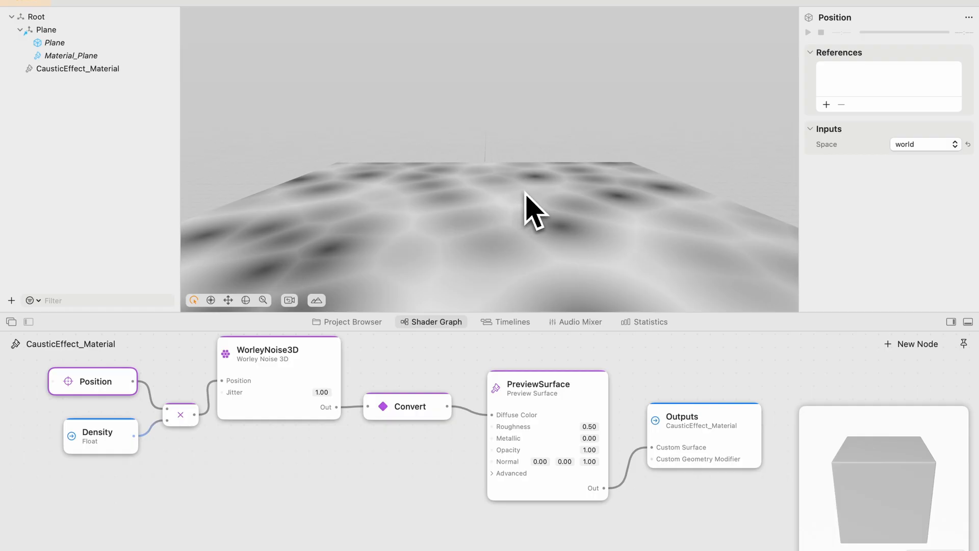
{"action": "left_click", "coordinate": [229, 448]}
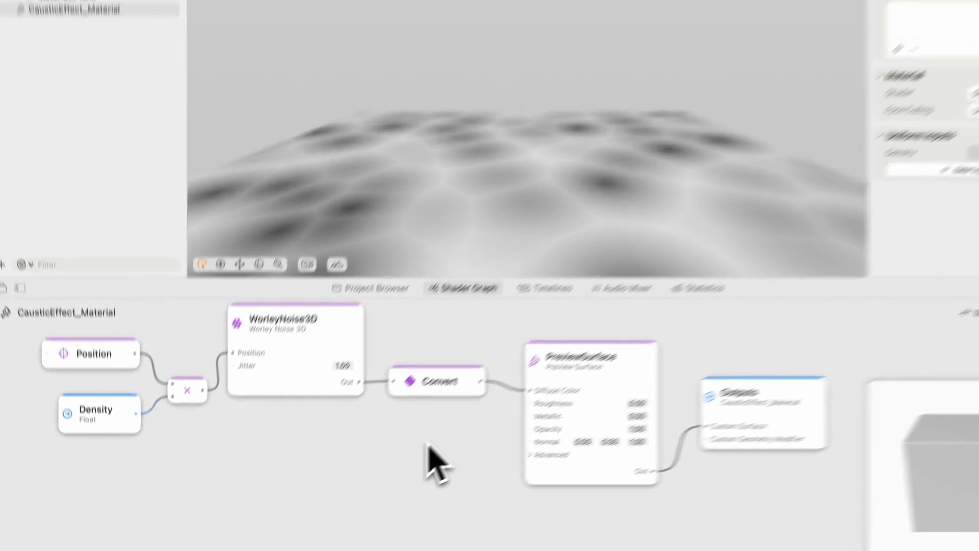
Add a Time (float) node and place it below the Density input
{"action": "double_click", "coordinate": [400, 466]}
{"action": "type", "text": "tim"}
{"action": "left_click", "coordinate": [566, 372]}
{"action": "left_click_drag", "start_coordinate": [499, 403], "coordinate": [192, 456]}
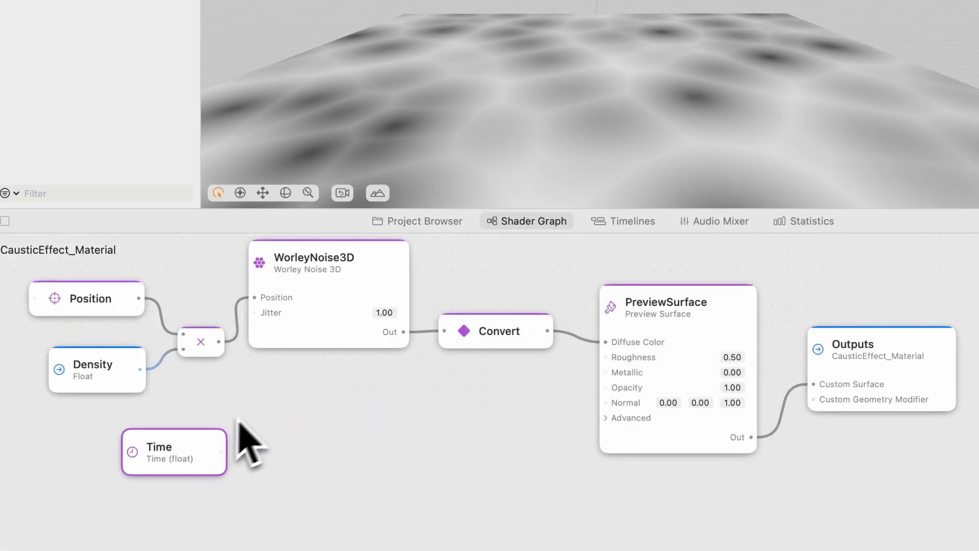
Add an Add node that combines the Multiply output with Time and feeds WorleyNoise3D's Position input
{"action": "double_click", "coordinate": [266, 400]}
{"action": "type", "text": "add"}
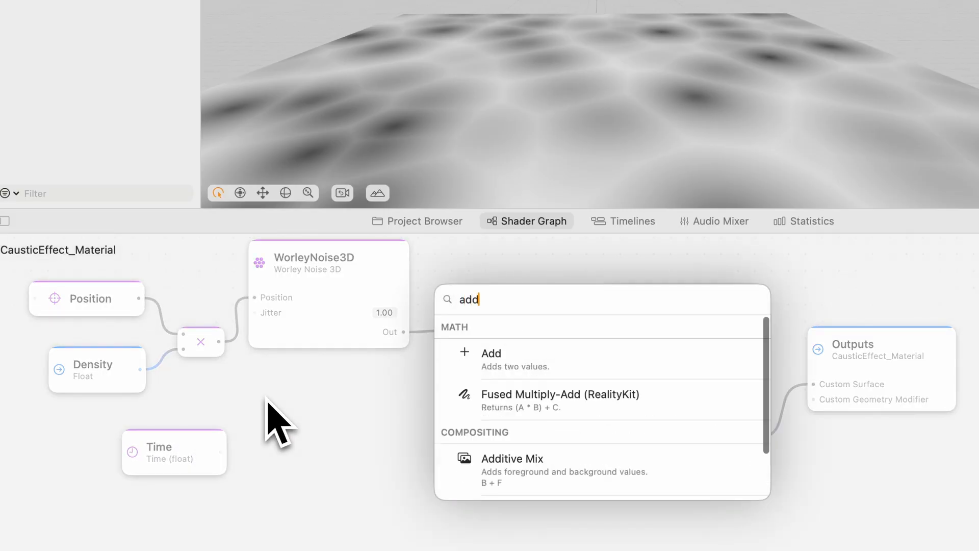
{"action": "left_click", "coordinate": [505, 360]}
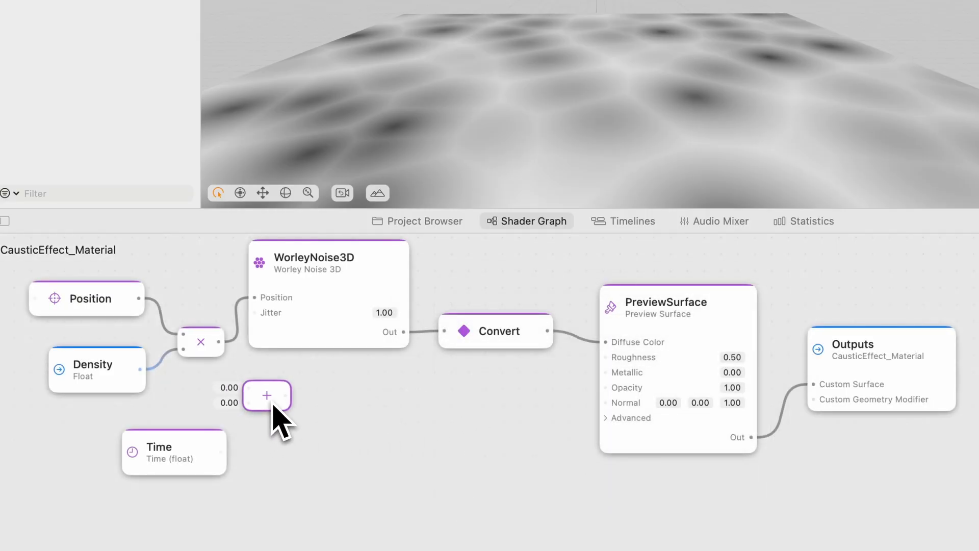
{"action": "left_click_drag", "start_coordinate": [222, 452], "coordinate": [248, 403]}
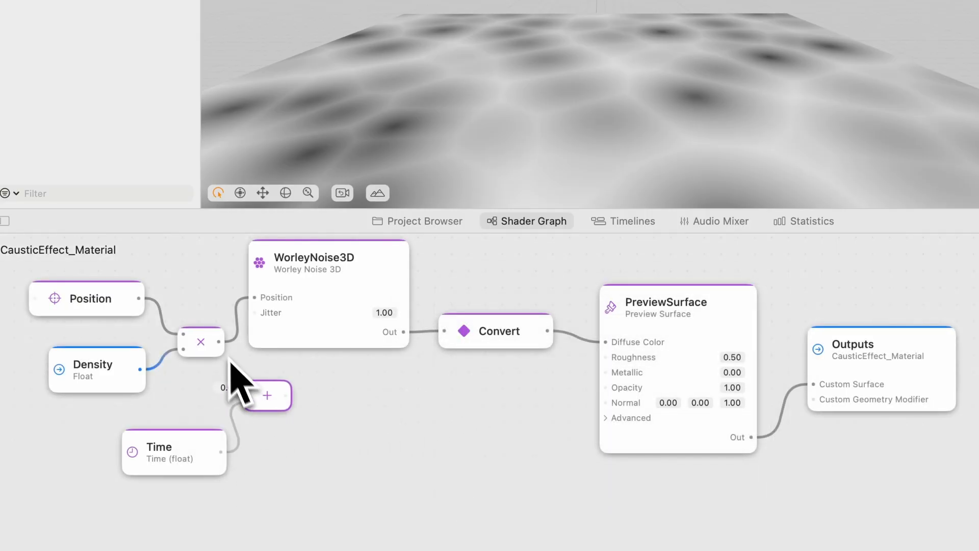
{"action": "left_click_drag", "start_coordinate": [220, 343], "coordinate": [251, 393]}
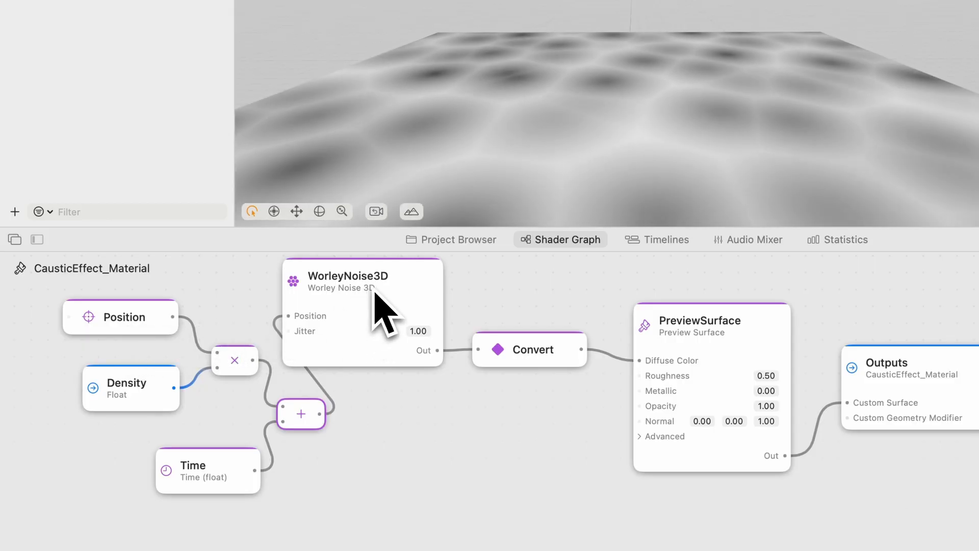
Rearrange the Add, WorleyNoise3D, Convert, PreviewSurface and Outputs nodes into an evenly spaced chain
{"action": "left_click_drag", "start_coordinate": [454, 379], "coordinate": [459, 377]}
{"action": "left_click_drag", "start_coordinate": [344, 364], "coordinate": [419, 365]}
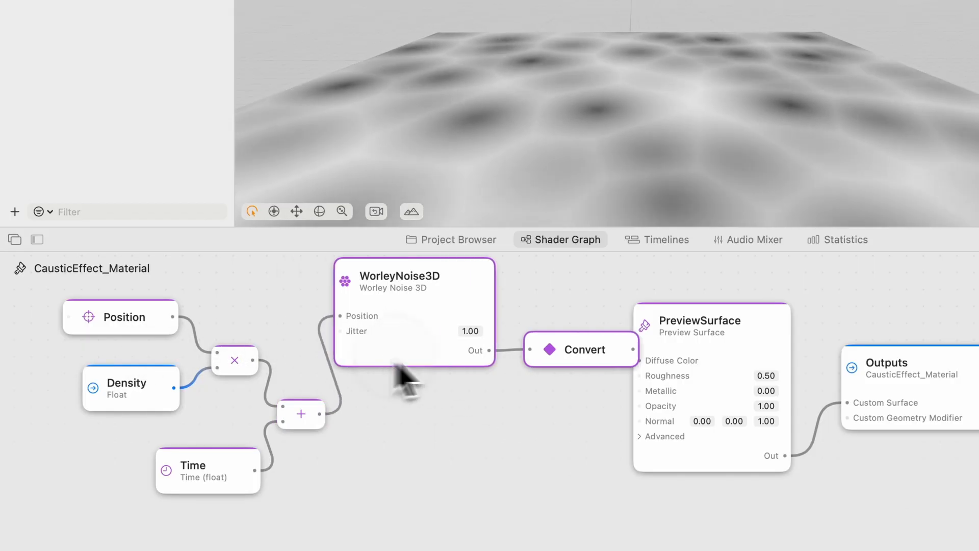
{"action": "left_click_drag", "start_coordinate": [890, 523], "coordinate": [762, 376]}
{"action": "left_click_drag", "start_coordinate": [413, 374], "coordinate": [289, 337]}
{"action": "left_click_drag", "start_coordinate": [270, 342], "coordinate": [314, 347]}
{"action": "left_click", "coordinate": [339, 384]}
{"action": "left_click_drag", "start_coordinate": [452, 351], "coordinate": [434, 351]}
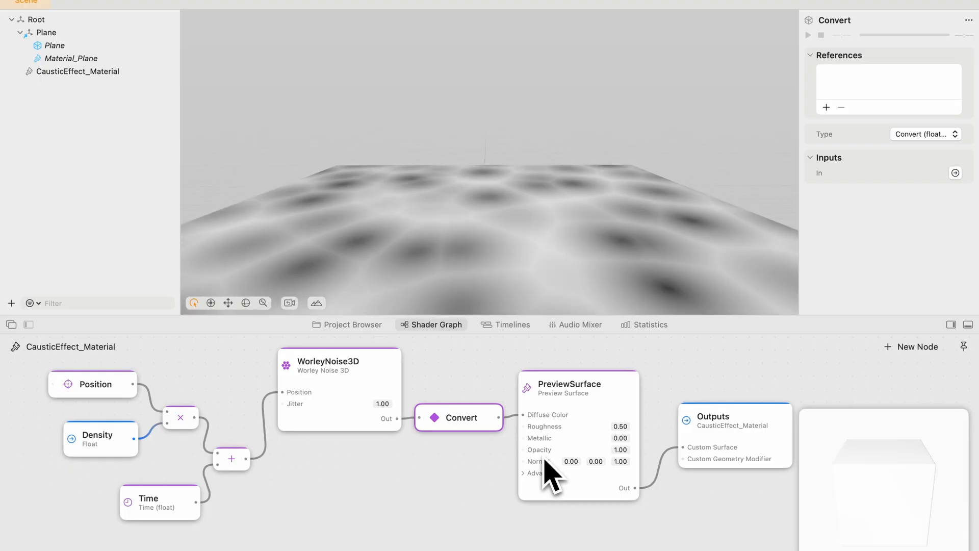
Test PreviewSurface's opacity at 0 and set it back to 1
{"action": "left_click", "coordinate": [621, 449]}
{"action": "type", "text": "0"}
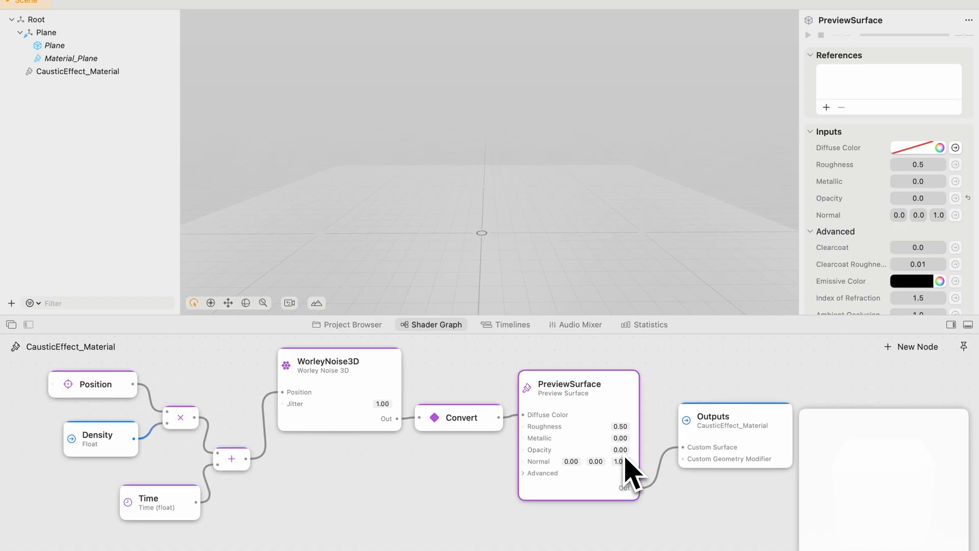
{"action": "left_click", "coordinate": [624, 451]}
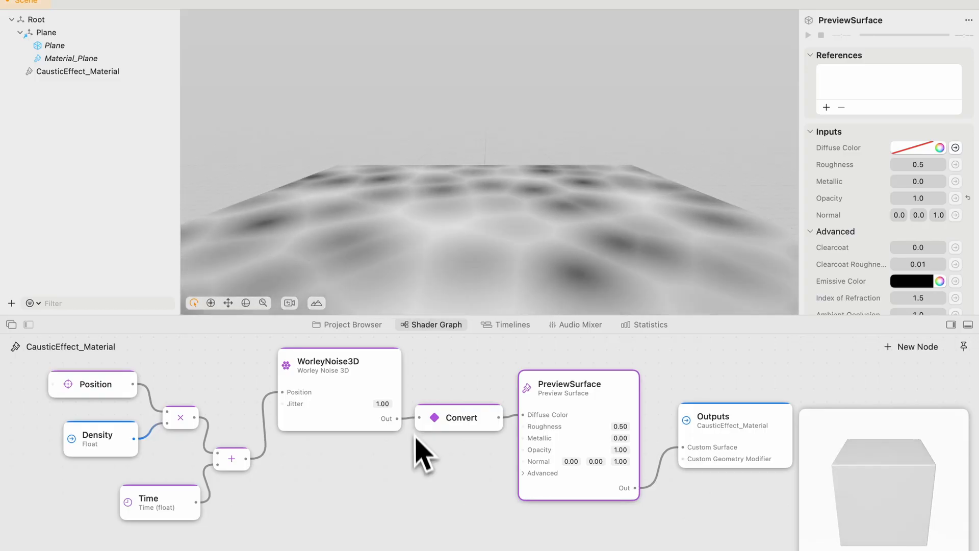
Reroute WorleyNoise3D's output from the Convert node to PreviewSurface's Opacity and delete the Convert node
{"action": "left_click_drag", "start_coordinate": [421, 419], "coordinate": [525, 451]}
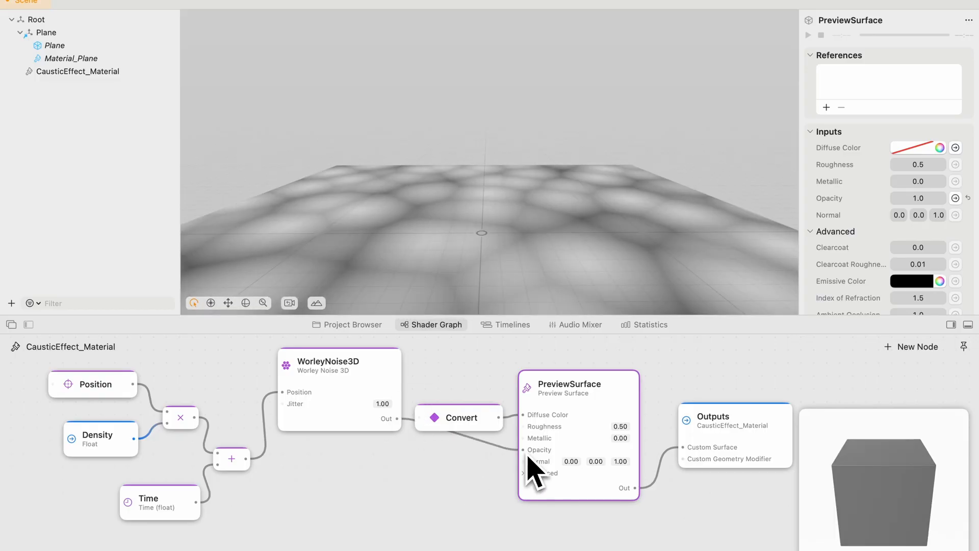
{"action": "left_click", "coordinate": [479, 421]}
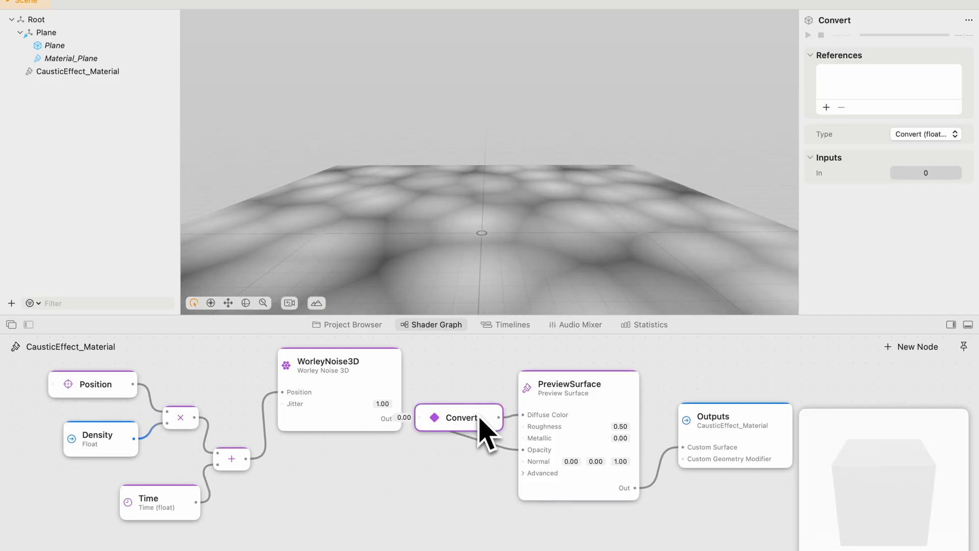
{"action": "key", "text": "BackSpace"}
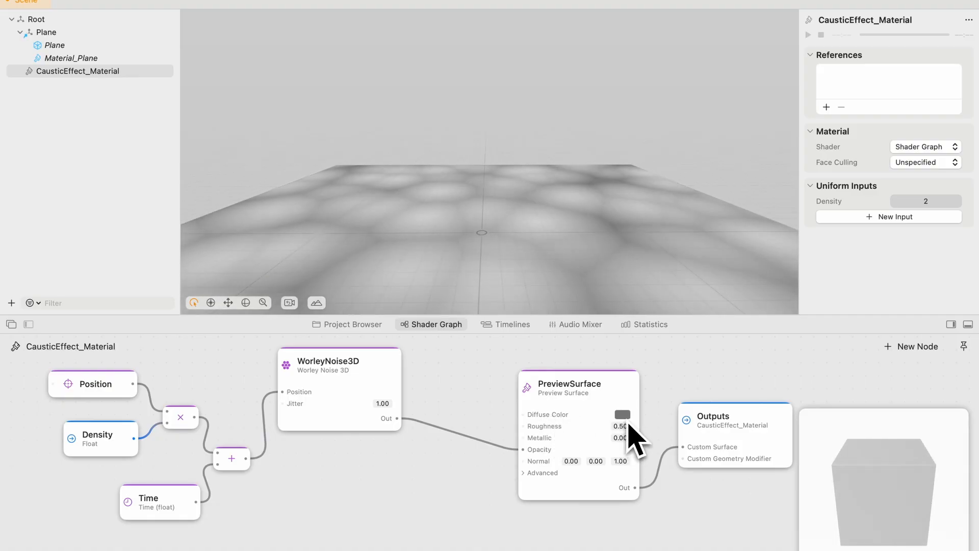
Set PreviewSurface's diffuse color to a very pale, full-brightness cream
{"action": "left_click", "coordinate": [627, 423]}
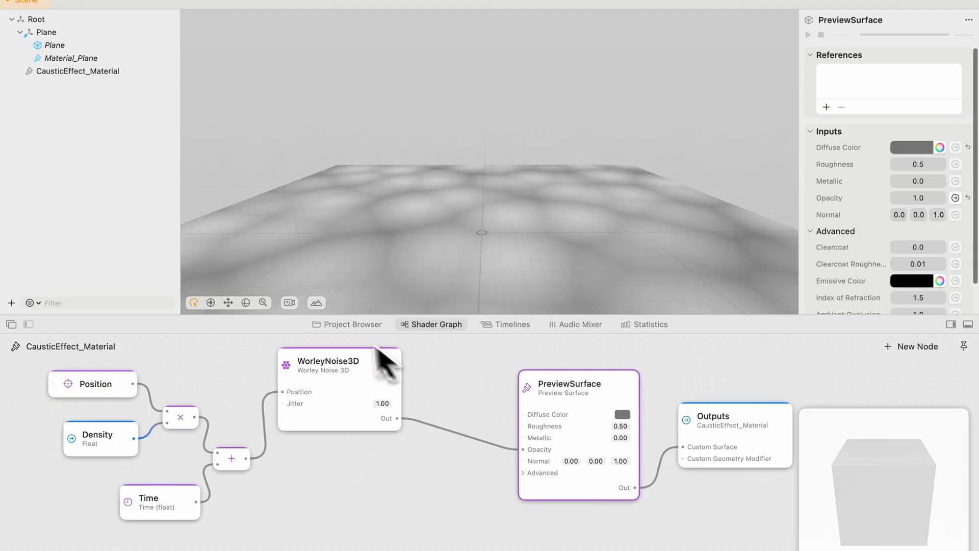
{"action": "left_click", "coordinate": [622, 415]}
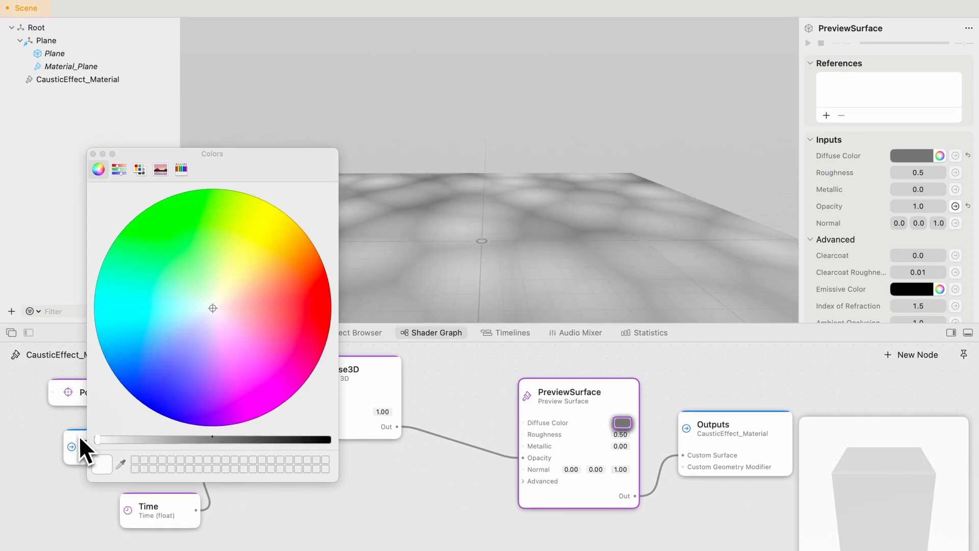
{"action": "left_click_drag", "start_coordinate": [78, 436], "coordinate": [79, 435]}
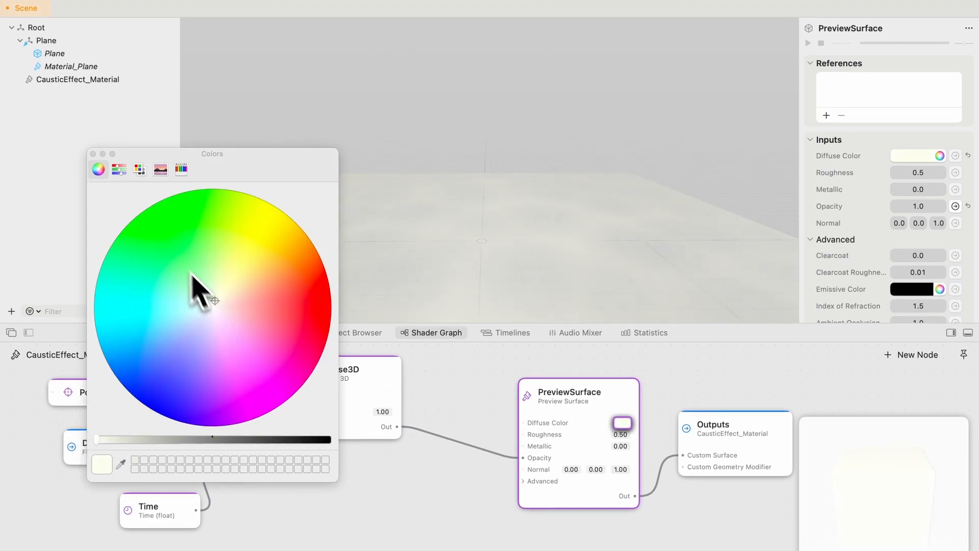
{"action": "left_click", "coordinate": [93, 154]}
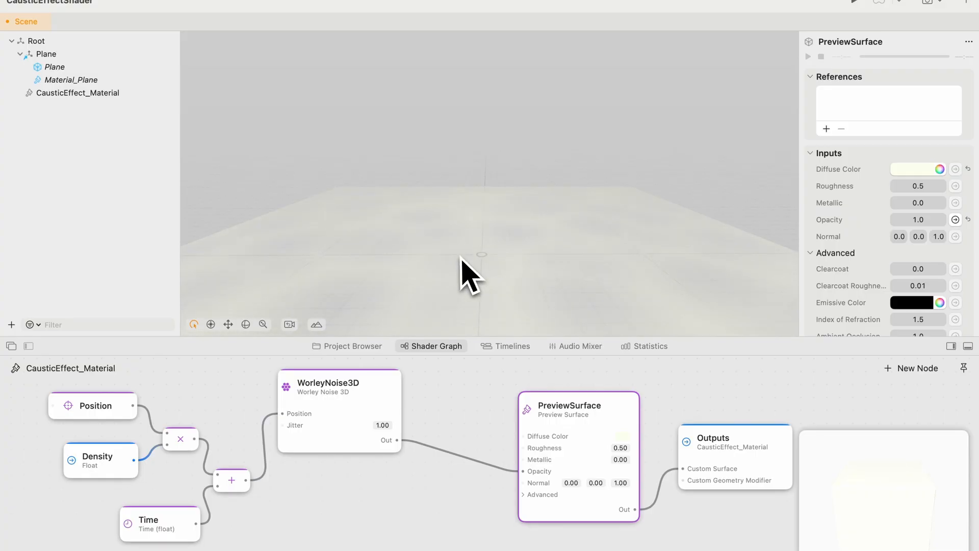
Change the viewport environment's background color to a medium-dark teal
{"action": "left_click", "coordinate": [317, 324]}
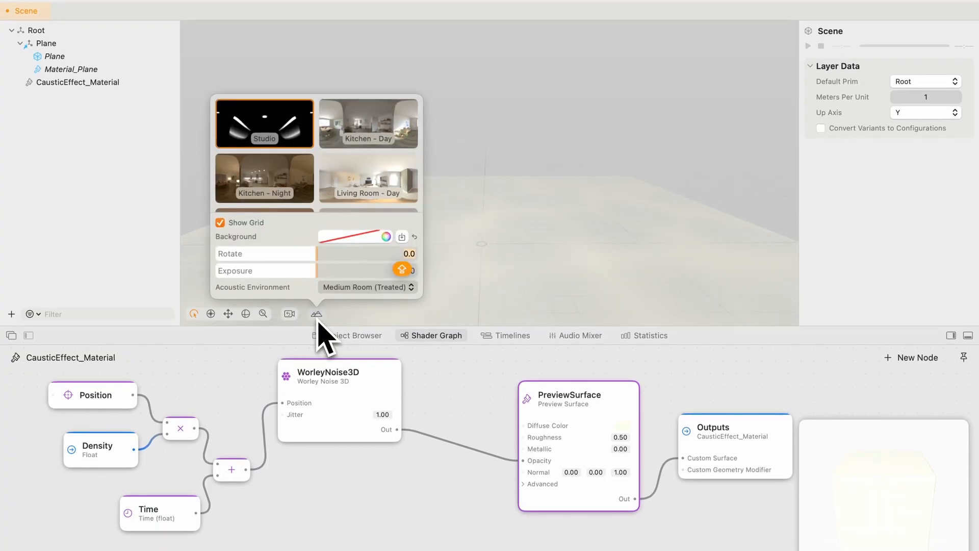
{"action": "left_click", "coordinate": [386, 239]}
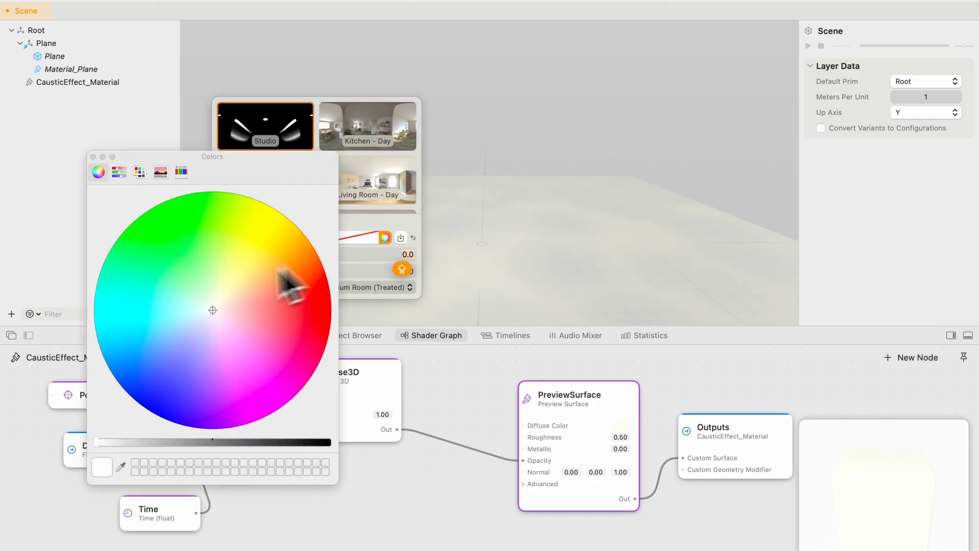
{"action": "left_click", "coordinate": [143, 309]}
{"action": "left_click", "coordinate": [213, 442]}
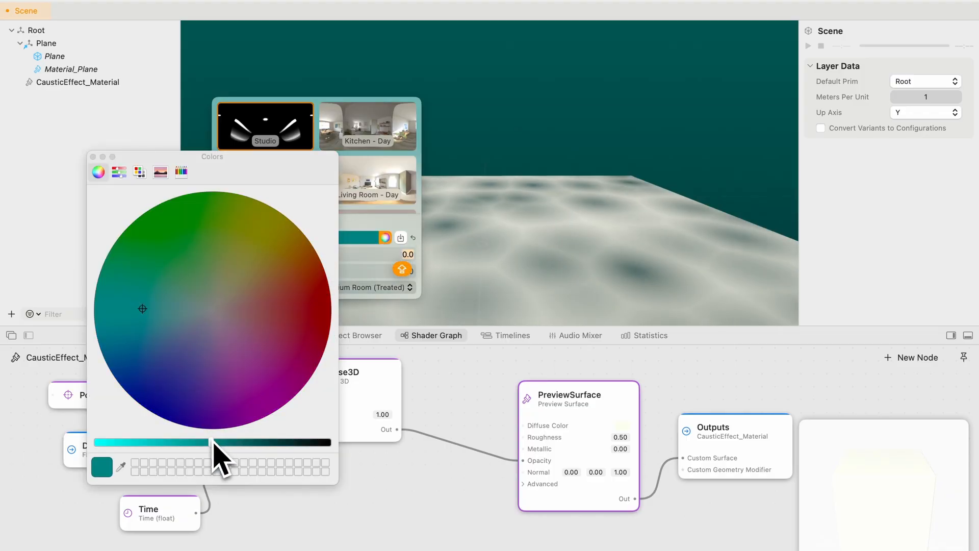
{"action": "left_click", "coordinate": [151, 318]}
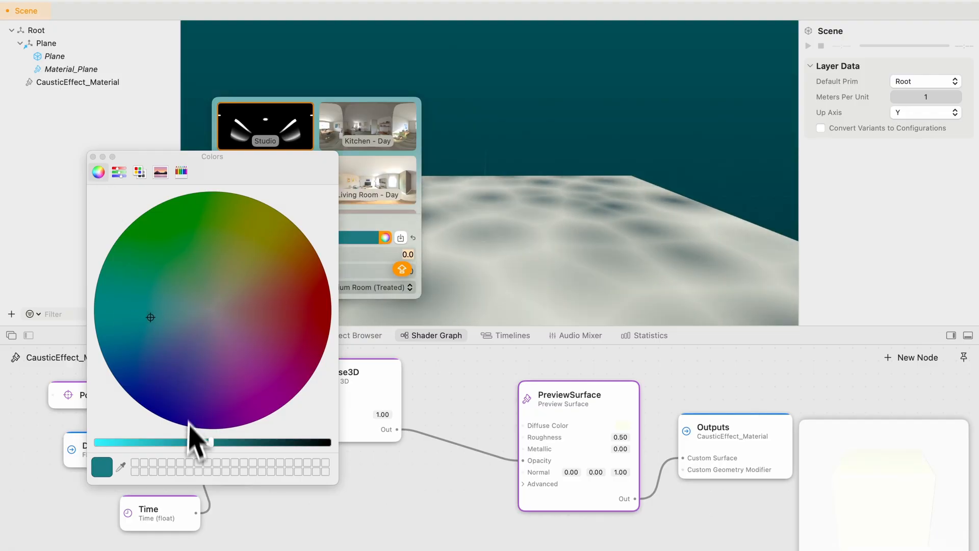
{"action": "left_click", "coordinate": [189, 442]}
{"action": "left_click", "coordinate": [93, 157]}
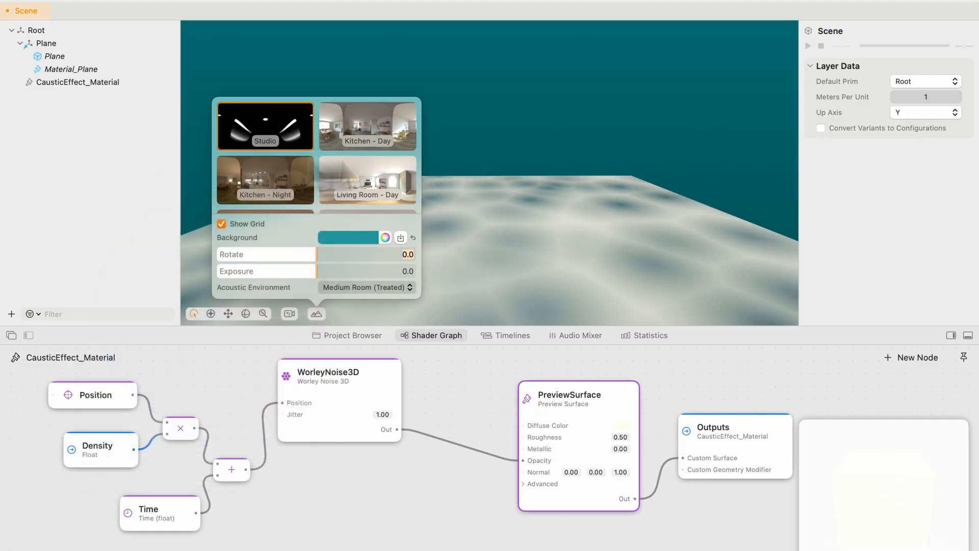
{"action": "left_click", "coordinate": [475, 391]}
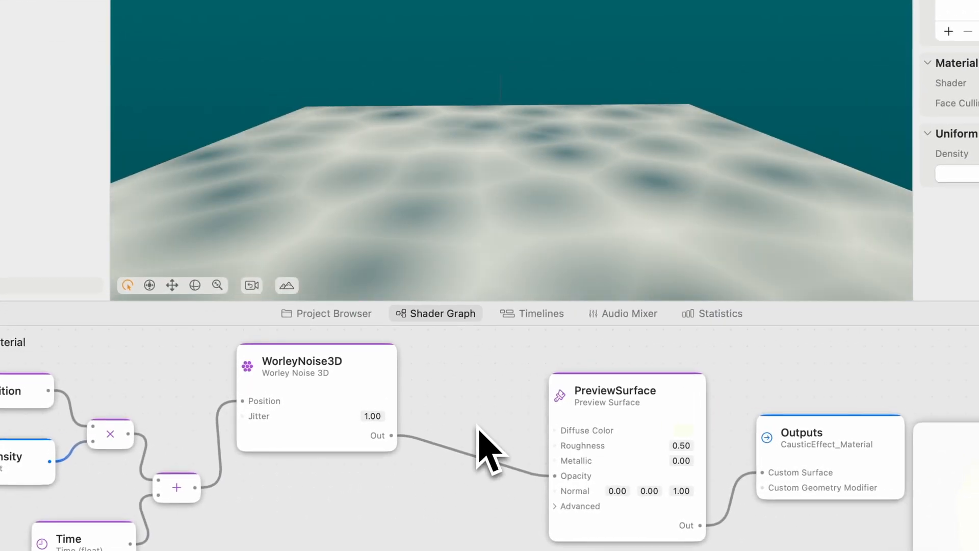
Insert a Power node with an exponent of 5 between WorleyNoise3D's output and PreviewSurface's Opacity
{"action": "double_click", "coordinate": [478, 430]}
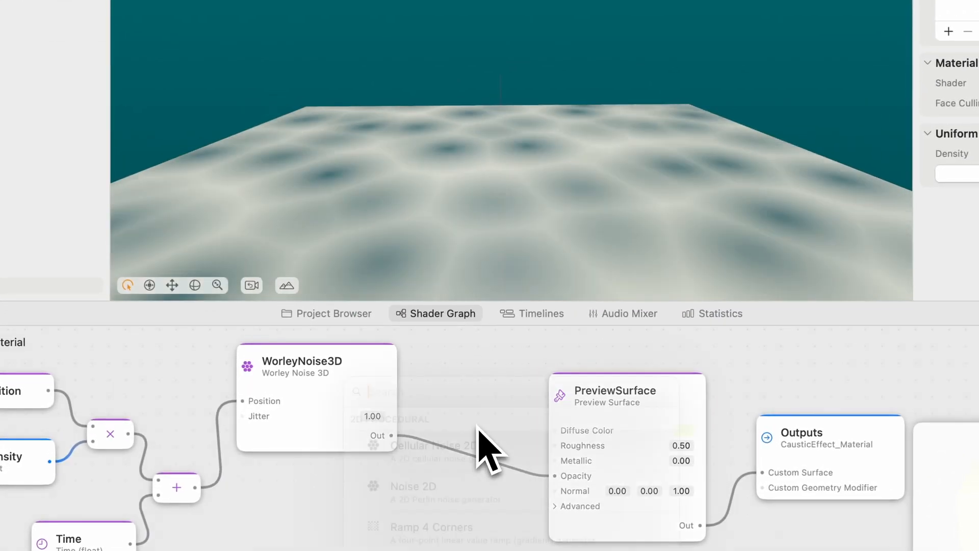
{"action": "type", "text": "PO"}
{"action": "left_click", "coordinate": [460, 461]}
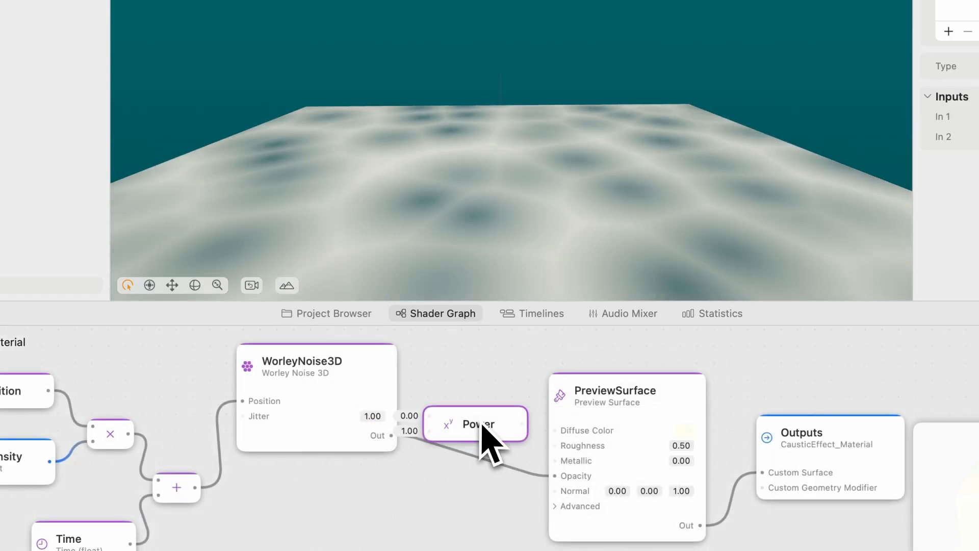
{"action": "left_click_drag", "start_coordinate": [481, 437], "coordinate": [489, 486]}
{"action": "left_click_drag", "start_coordinate": [391, 436], "coordinate": [432, 468]}
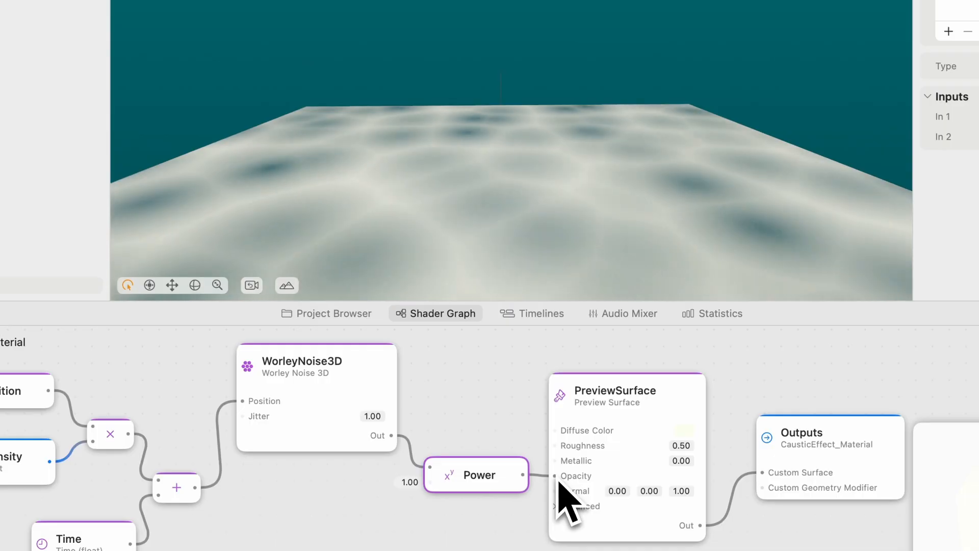
{"action": "left_click", "coordinate": [410, 482]}
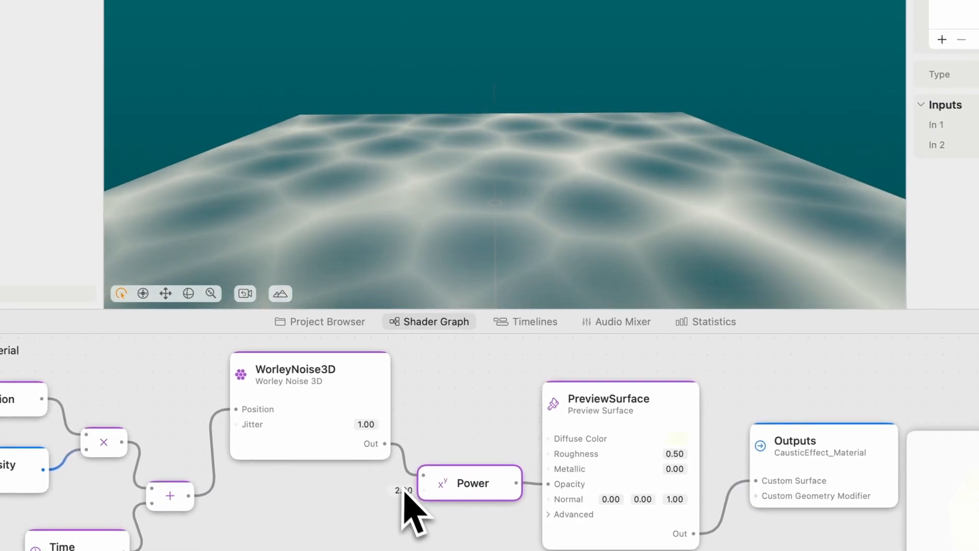
{"action": "left_click", "coordinate": [414, 485]}
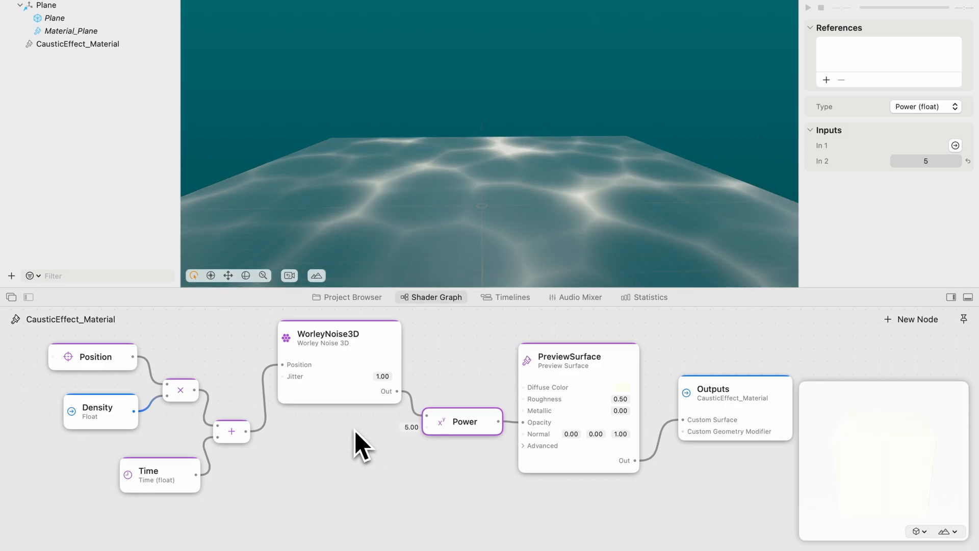
Add a constant Float node and connect its output to the Power node's exponent input
{"action": "double_click", "coordinate": [356, 433]}
{"action": "type", "text": "FLO"}
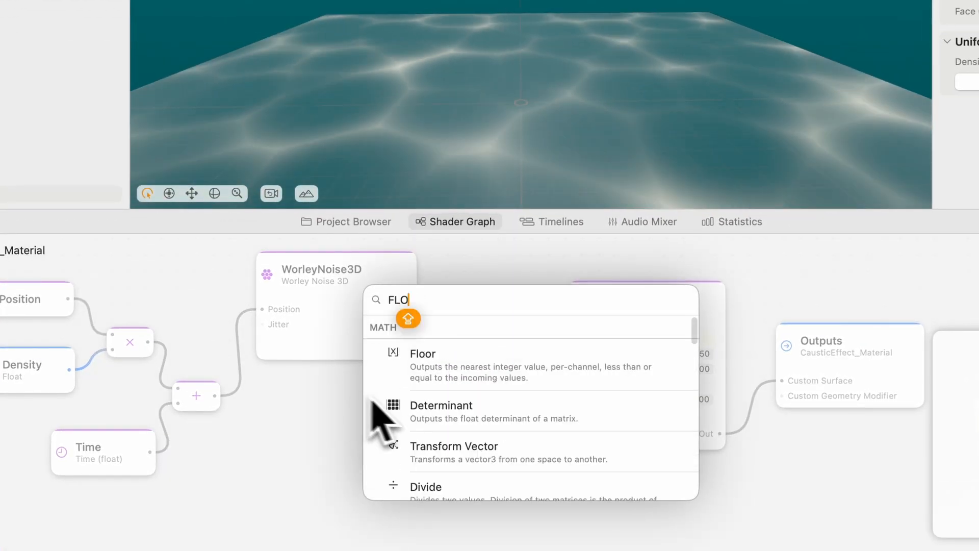
{"action": "type", "text": "AT"}
{"action": "left_click", "coordinate": [448, 368]}
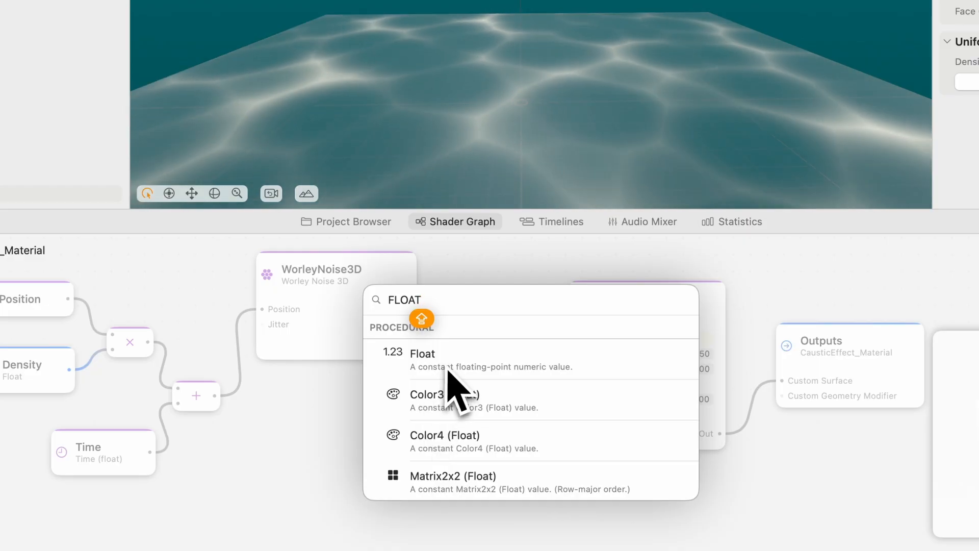
{"action": "left_click_drag", "start_coordinate": [403, 403], "coordinate": [450, 391]}
Rename the new constant Float node to Contrast
{"action": "double_click", "coordinate": [341, 403]}
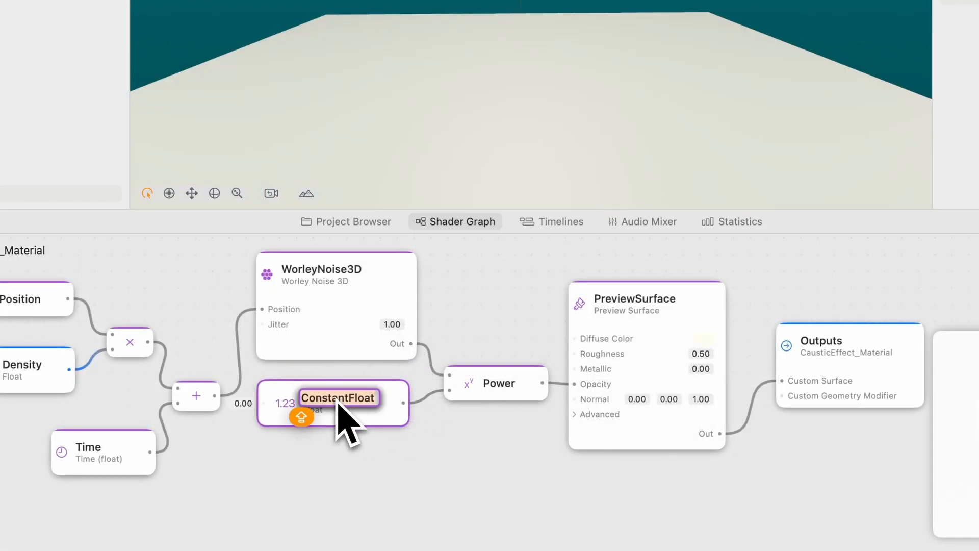
{"action": "type", "text": "C"}
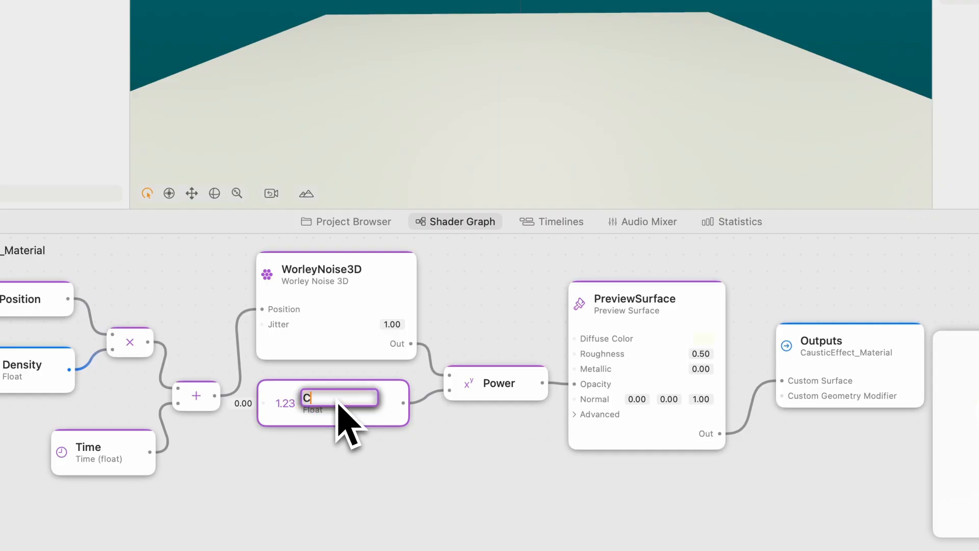
{"action": "type", "text": "ontrast"}
{"action": "key", "text": "Return"}
Set the Contrast node's value to 5 and promote it to a uniform input
{"action": "double_click", "coordinate": [258, 405]}
{"action": "type", "text": "5"}
{"action": "key", "text": "Return"}
{"action": "right_click", "coordinate": [316, 415]}
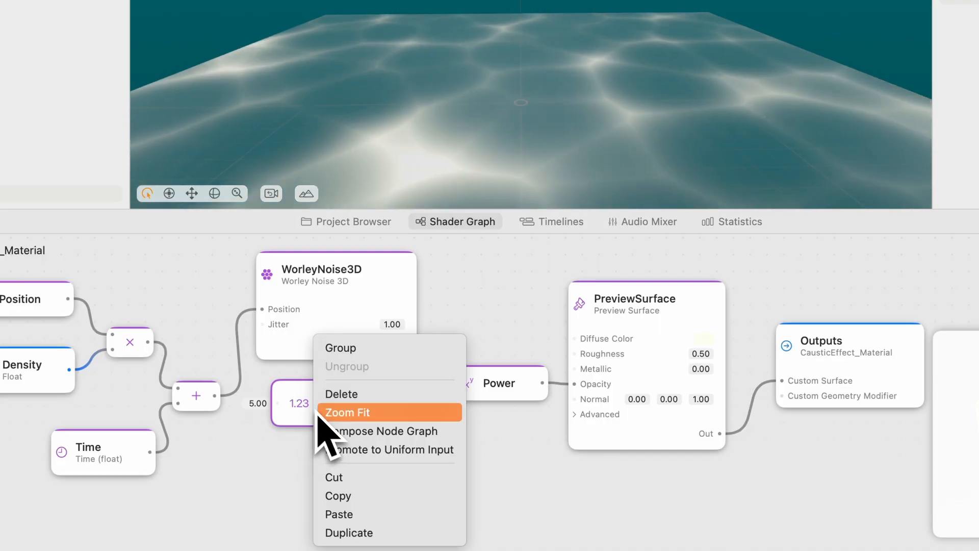
{"action": "left_click", "coordinate": [325, 448]}
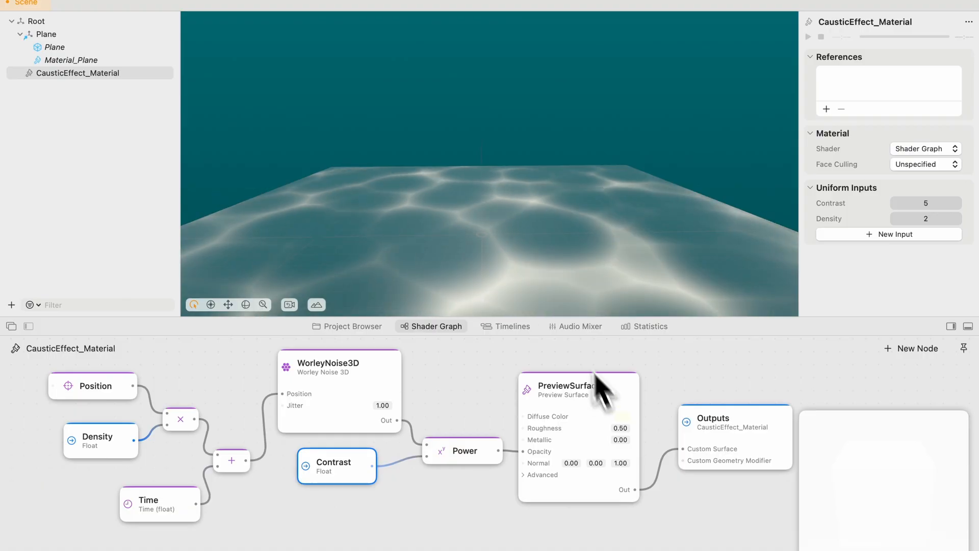
Replace the PreviewSurface node with an Unlit Surface (RealityKit) node placed between Power and Outputs
{"action": "left_click_drag", "start_coordinate": [541, 254], "coordinate": [472, 236]}
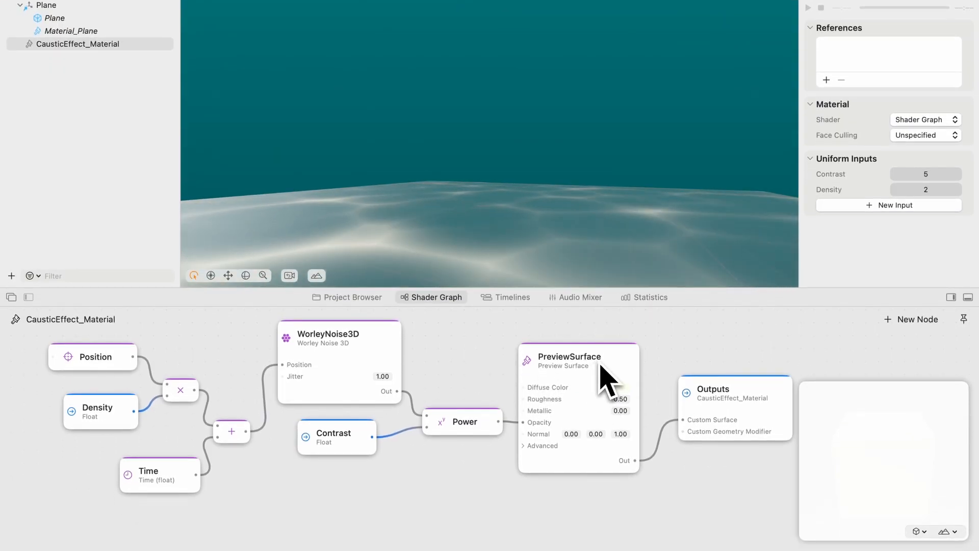
{"action": "left_click_drag", "start_coordinate": [605, 372], "coordinate": [607, 362]}
{"action": "left_click", "coordinate": [573, 484]}
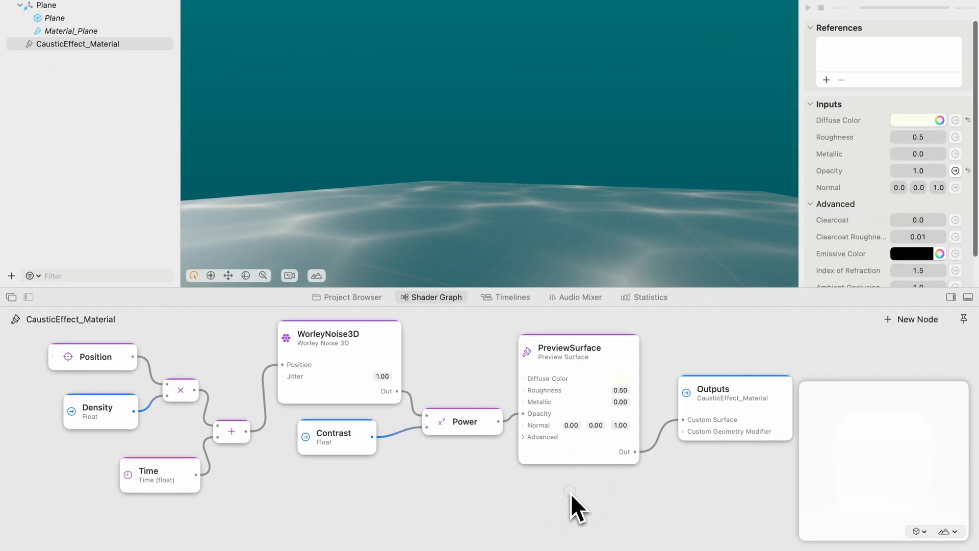
{"action": "double_click", "coordinate": [571, 493]}
{"action": "type", "text": "unli"}
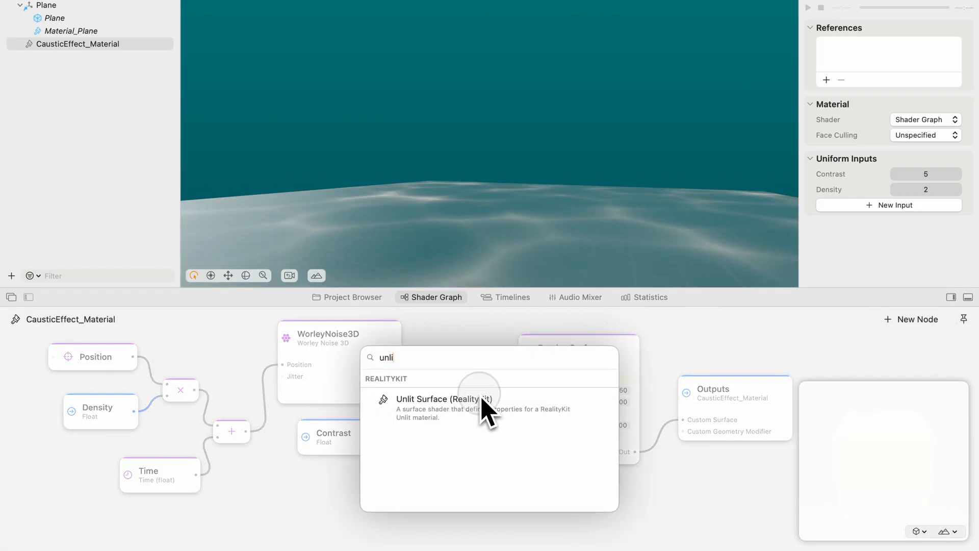
{"action": "left_click", "coordinate": [482, 401]}
{"action": "mouse_move", "coordinate": [560, 483]}
{"action": "left_mouse_down"}
{"action": "mouse_move", "coordinate": [583, 484]}
{"action": "mouse_move", "coordinate": [568, 497]}
{"action": "mouse_move", "coordinate": [572, 471]}
{"action": "left_mouse_up"}
{"action": "left_click", "coordinate": [559, 334]}
{"action": "left_click", "coordinate": [559, 334]}
{"action": "key", "text": "Delete"}
{"action": "left_click_drag", "start_coordinate": [571, 530], "coordinate": [573, 438]}
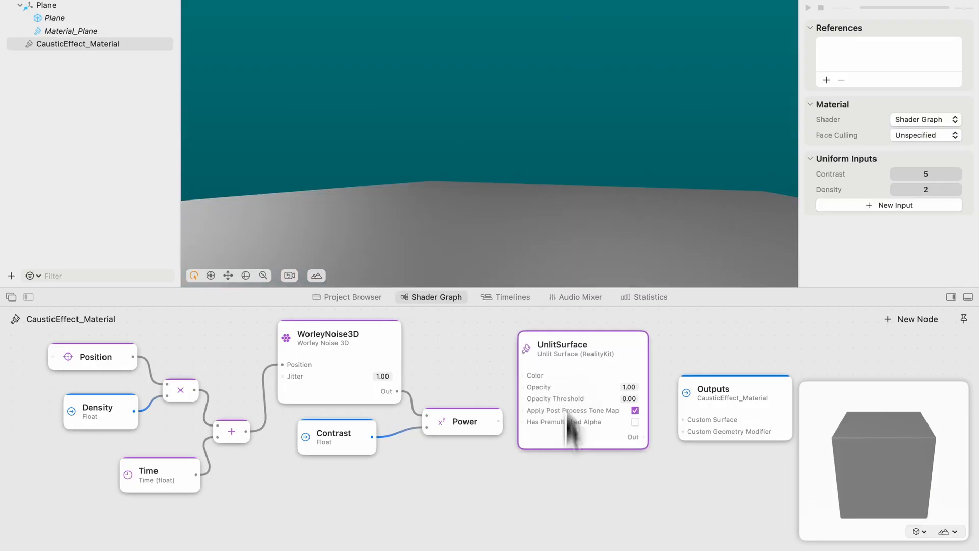
Connect Power's output to UnlitSurface's Opacity and UnlitSurface's output to the Custom Surface of Outputs
{"action": "left_click", "coordinate": [556, 395]}
{"action": "left_click_drag", "start_coordinate": [644, 447], "coordinate": [684, 422]}
{"action": "left_click_drag", "start_coordinate": [601, 370], "coordinate": [612, 370]}
{"action": "left_click", "coordinate": [464, 337]}
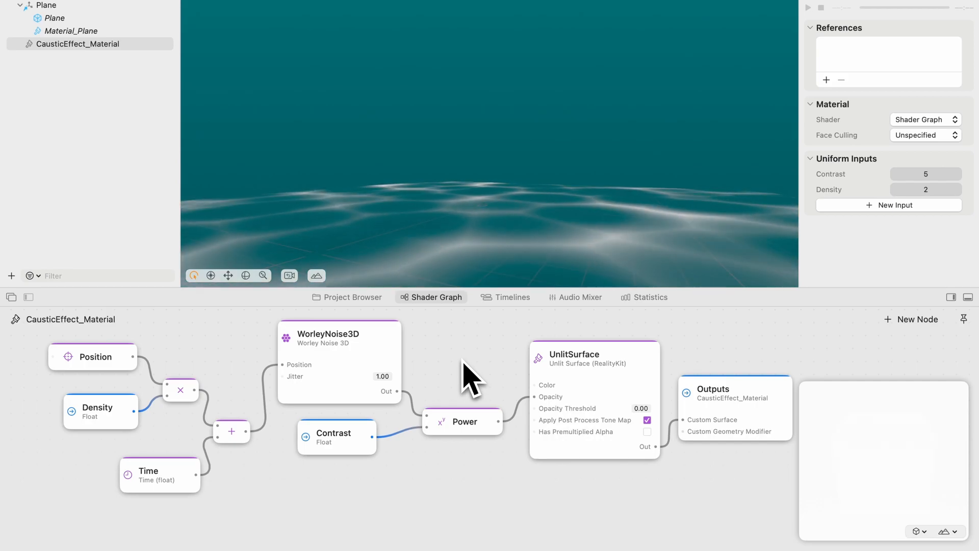
Add a Color3 (Float) constant node and connect it to UnlitSurface's Color input
{"action": "double_click", "coordinate": [463, 360]}
{"action": "type", "text": "color"}
{"action": "left_click", "coordinate": [462, 402]}
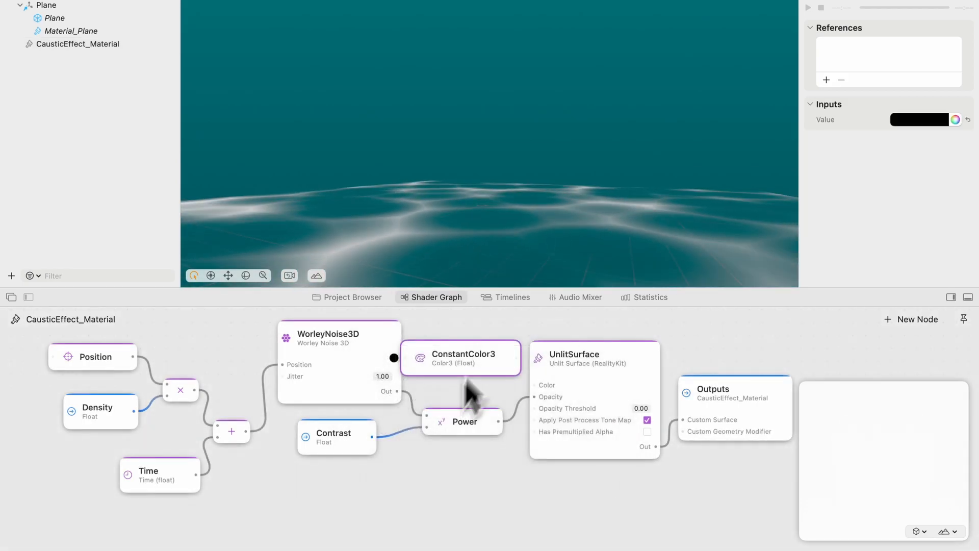
Set the Color3 constant to a very pale, full-brightness cream
{"action": "left_click", "coordinate": [394, 358]}
{"action": "left_click_drag", "start_coordinate": [274, 407], "coordinate": [99, 404]}
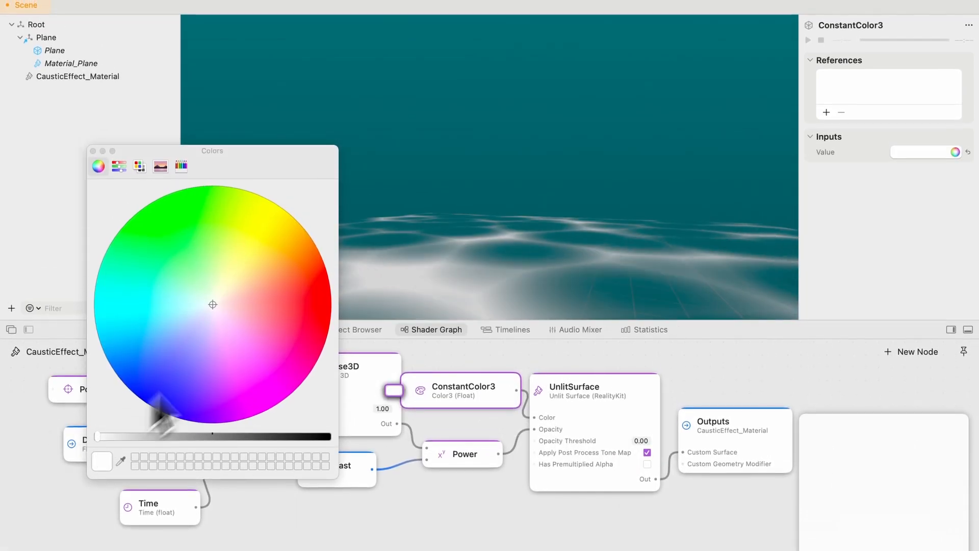
{"action": "left_click", "coordinate": [216, 301]}
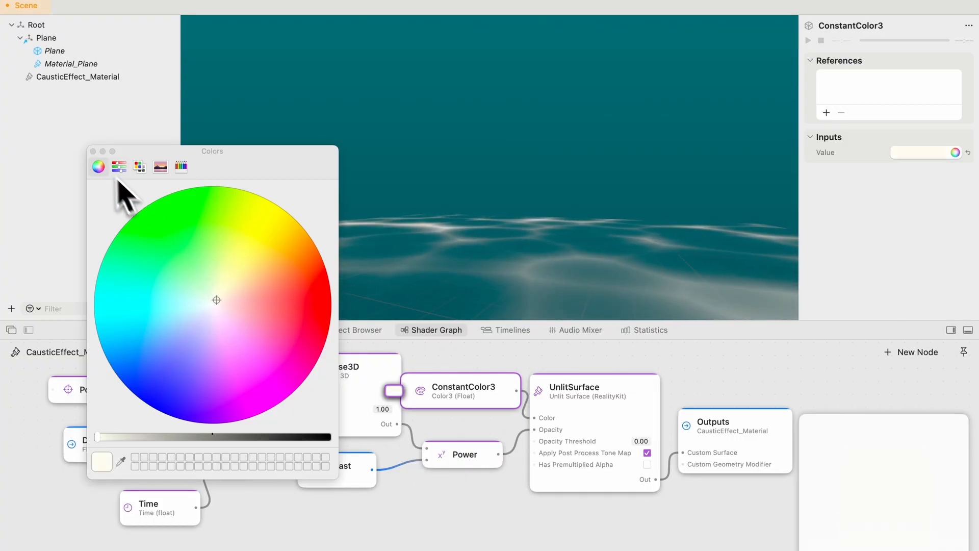
{"action": "left_click", "coordinate": [93, 151]}
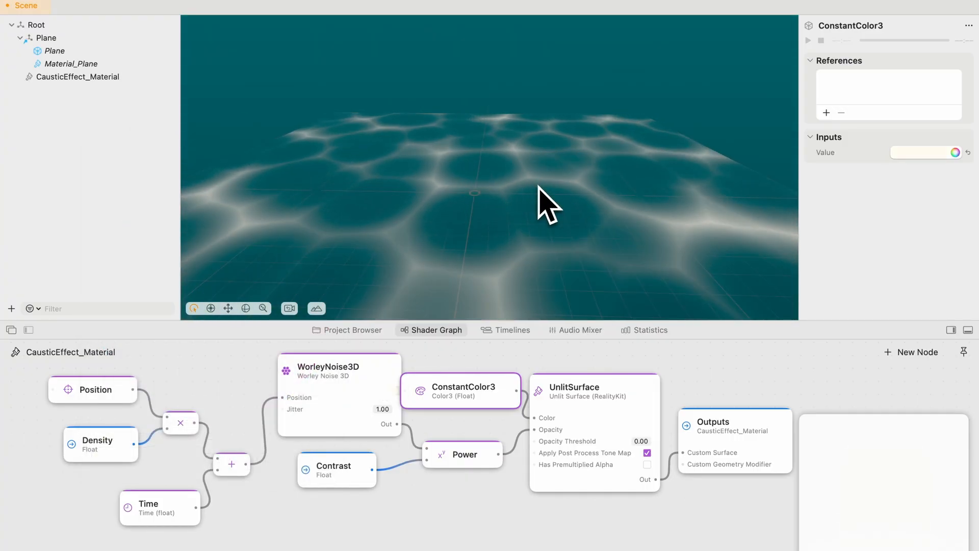
Space out the graph by moving UnlitSurface and Outputs away from Power and shifting the Color3 constant clear of WorleyNoise3D
{"action": "left_click", "coordinate": [658, 502]}
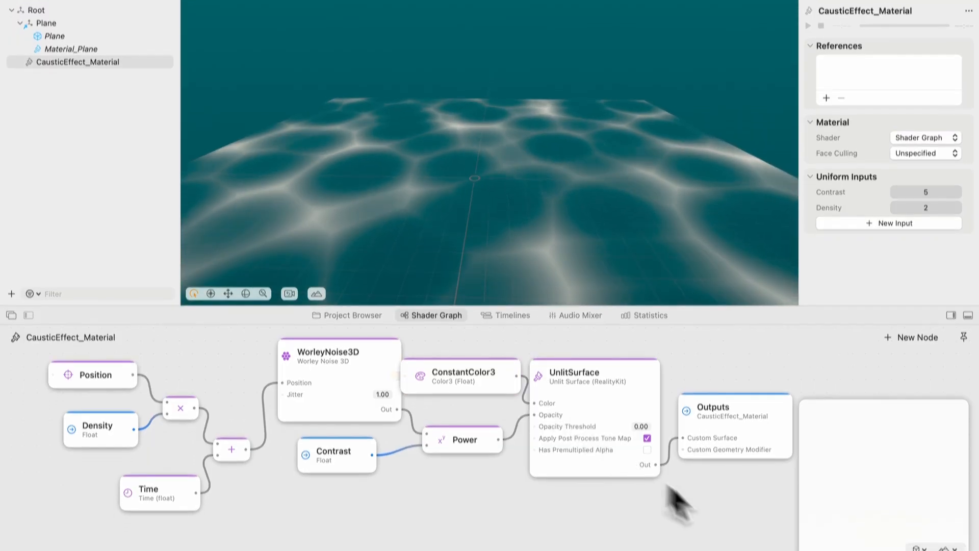
{"action": "left_click_drag", "start_coordinate": [754, 523], "coordinate": [626, 410]}
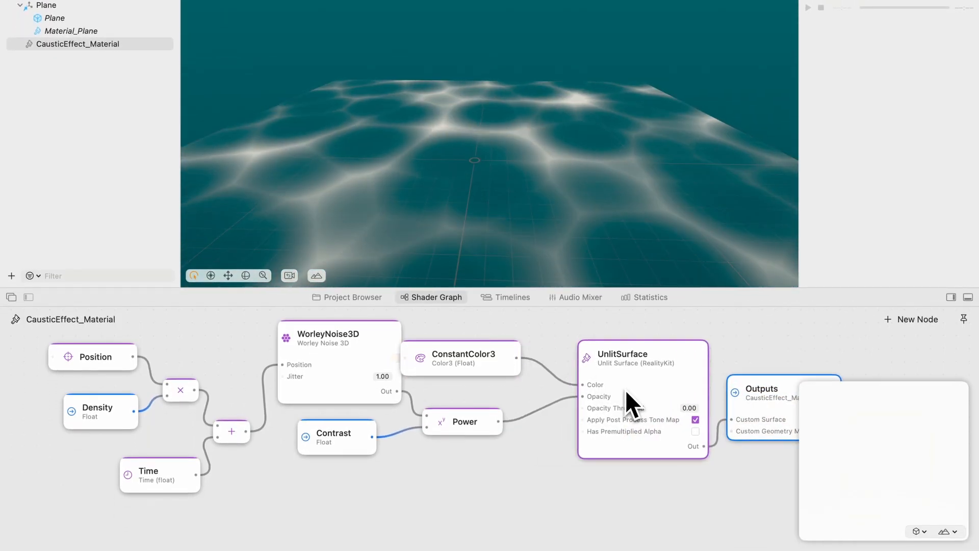
{"action": "left_click_drag", "start_coordinate": [466, 359], "coordinate": [486, 367]}
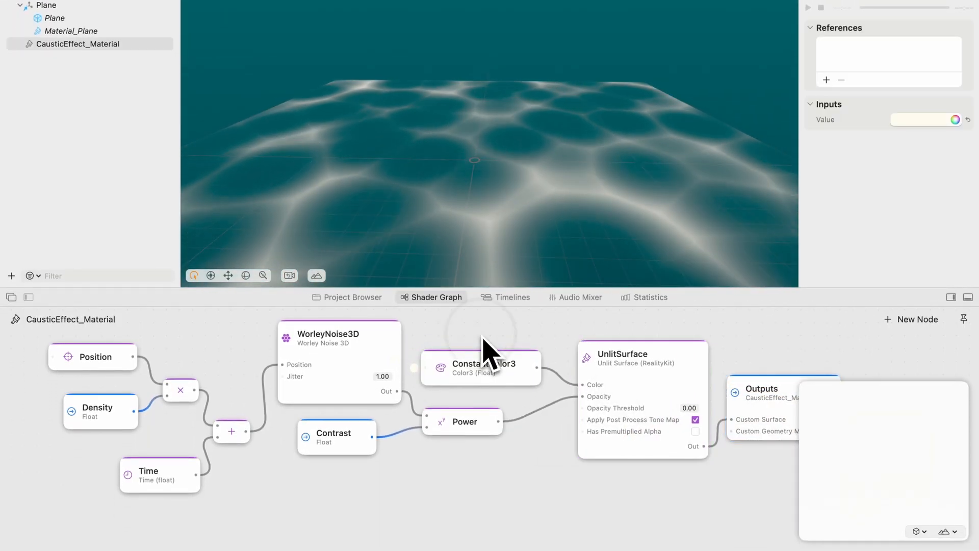
{"action": "left_click", "coordinate": [482, 337]}
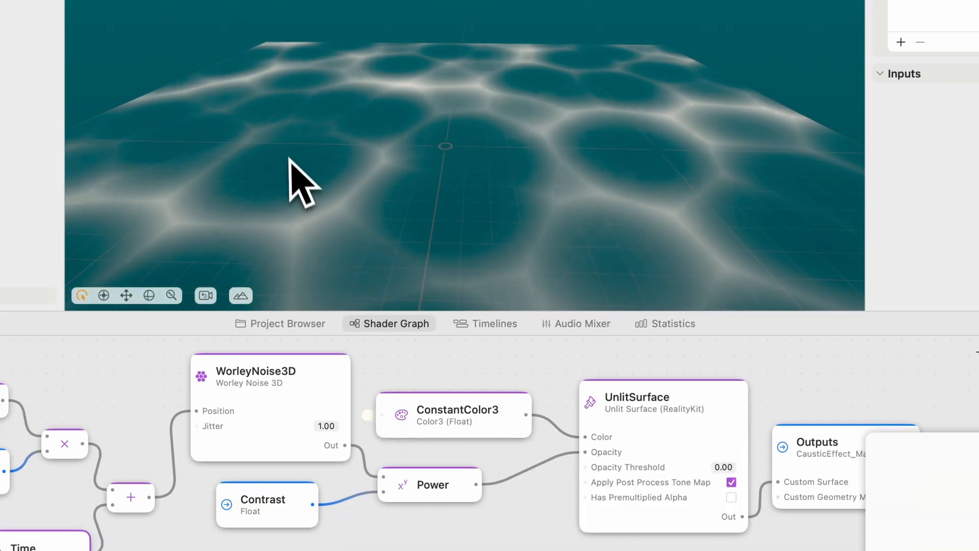
{"action": "scroll", "coordinate": [649, 410], "scroll_direction": "right", "scroll_amount": 3}
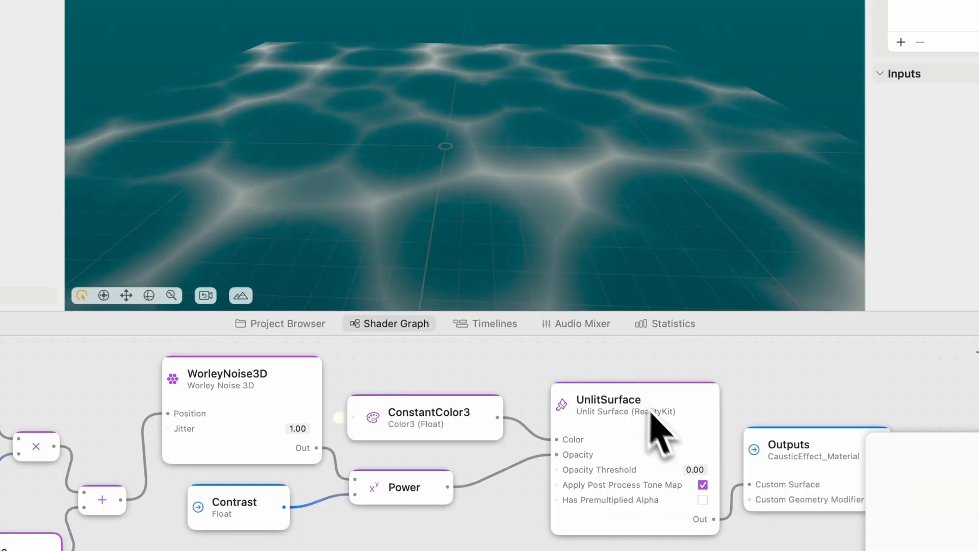